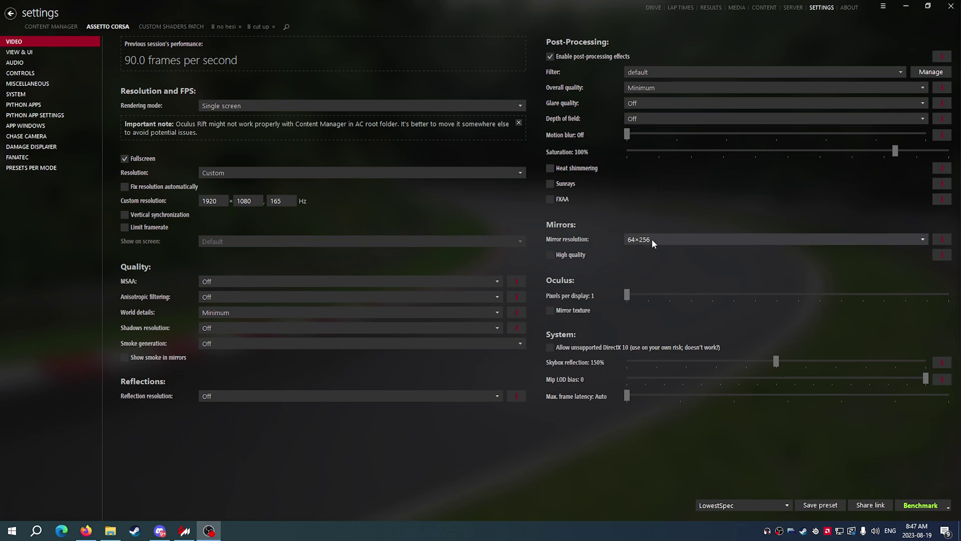
Step: Review the Lighting FX, Particles FX, Skidmarks FX and Nice Screenshots settings of the Custom Shaders Patch
click(184, 30)
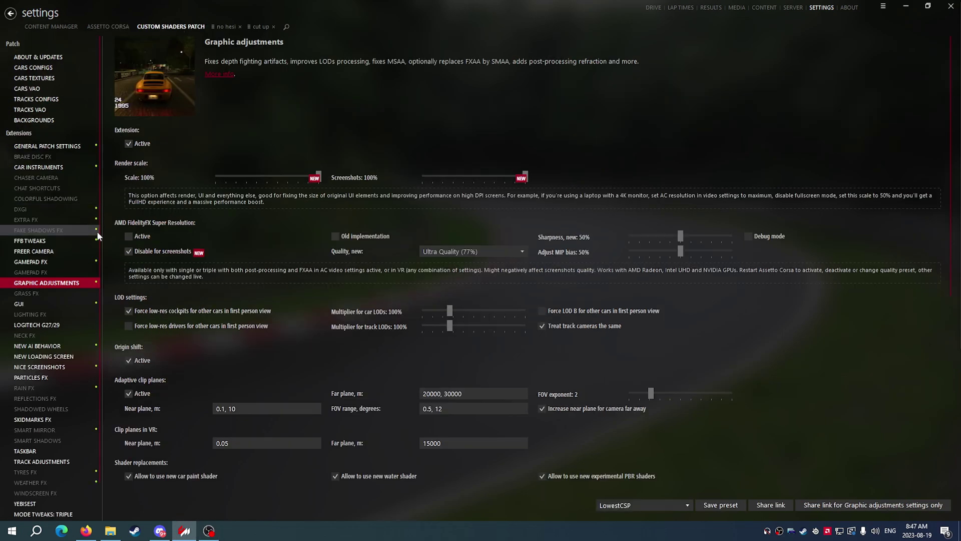
scroll(75, 238, down, 2)
click(57, 276)
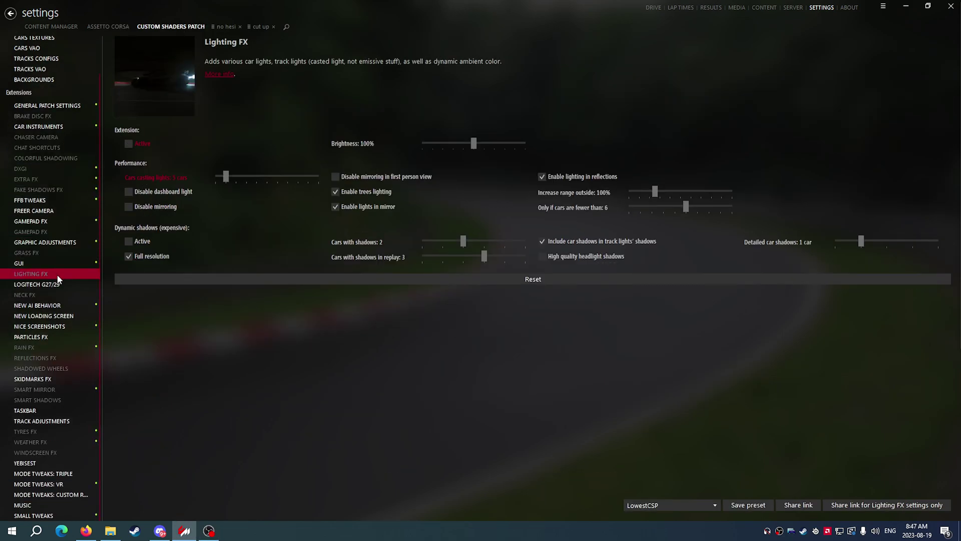
click(56, 295)
click(54, 340)
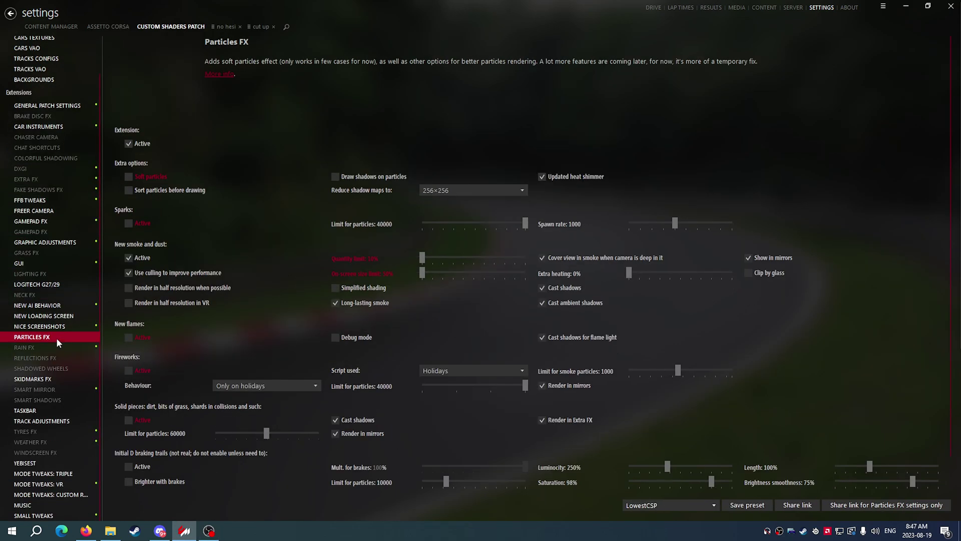
click(129, 257)
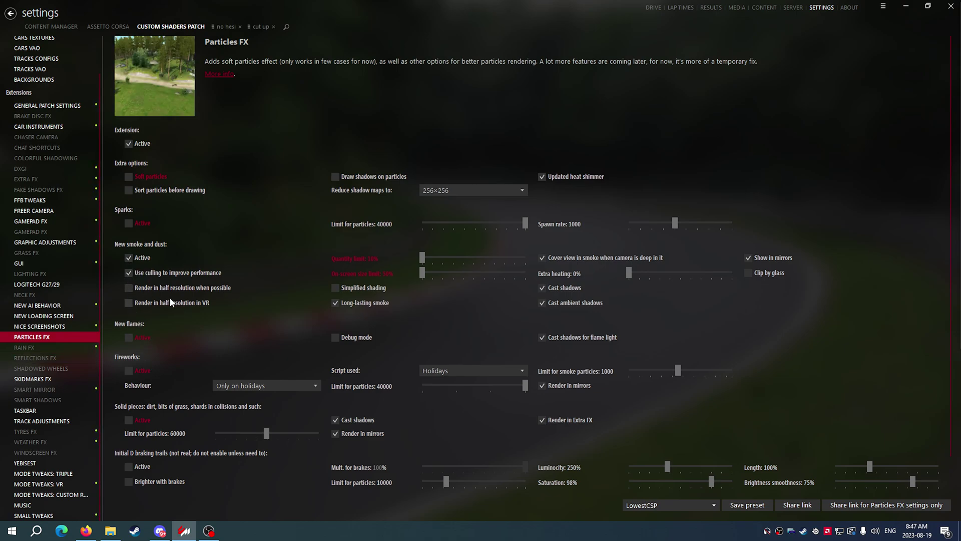
scroll(374, 303, down, 1)
click(54, 377)
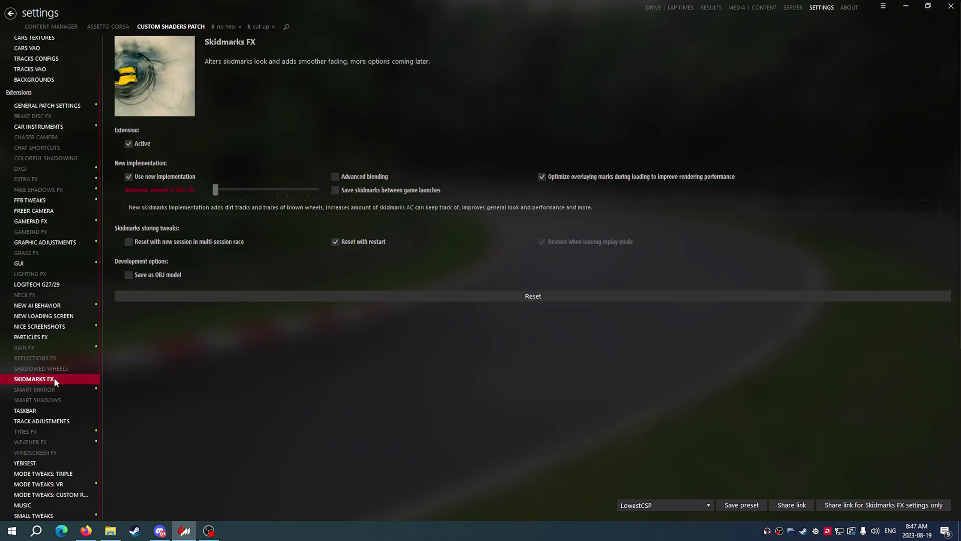
click(59, 335)
click(57, 326)
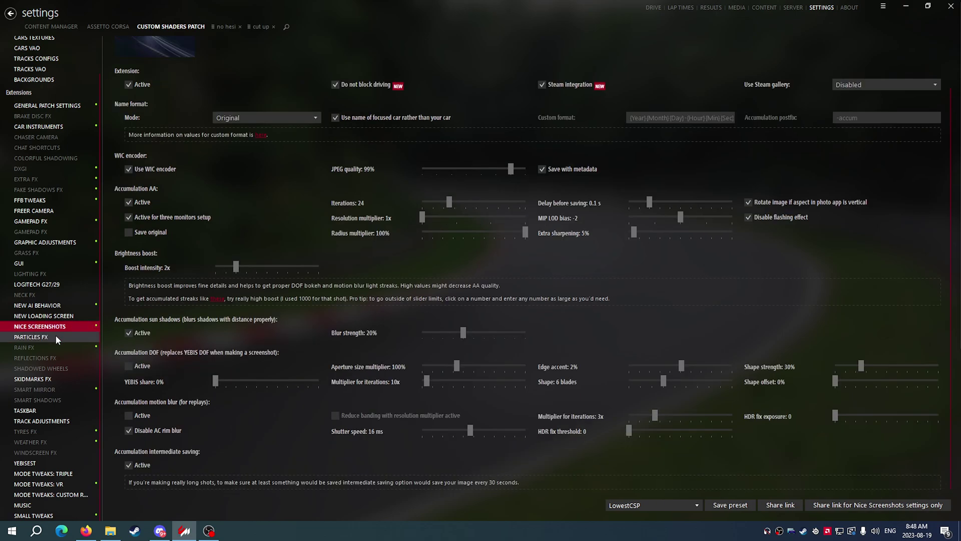
Step: In Particles FX, disable smoke view covering, mirror display, long-lasting smoke, cast shadows and cast ambient shadows for the new smoke
click(55, 335)
scroll(170, 344, up, 1)
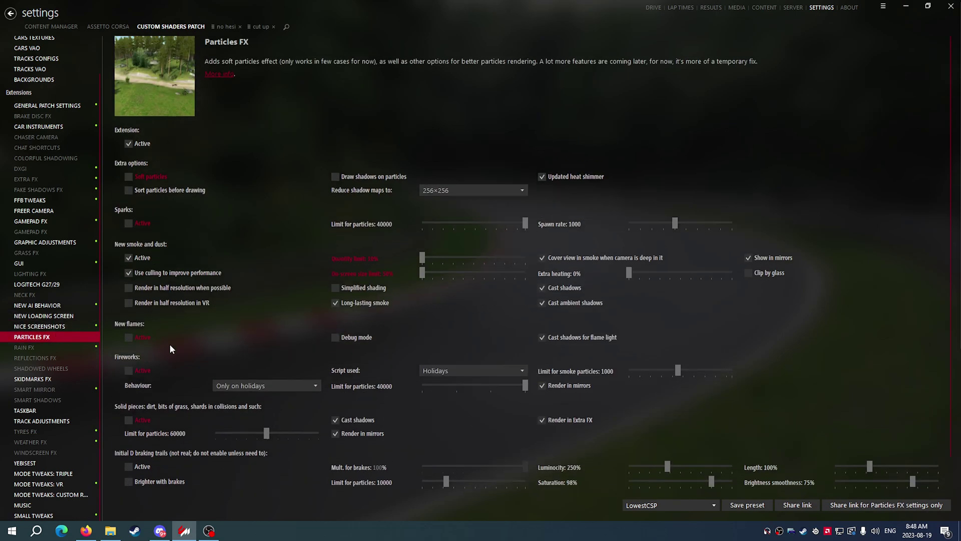
click(543, 257)
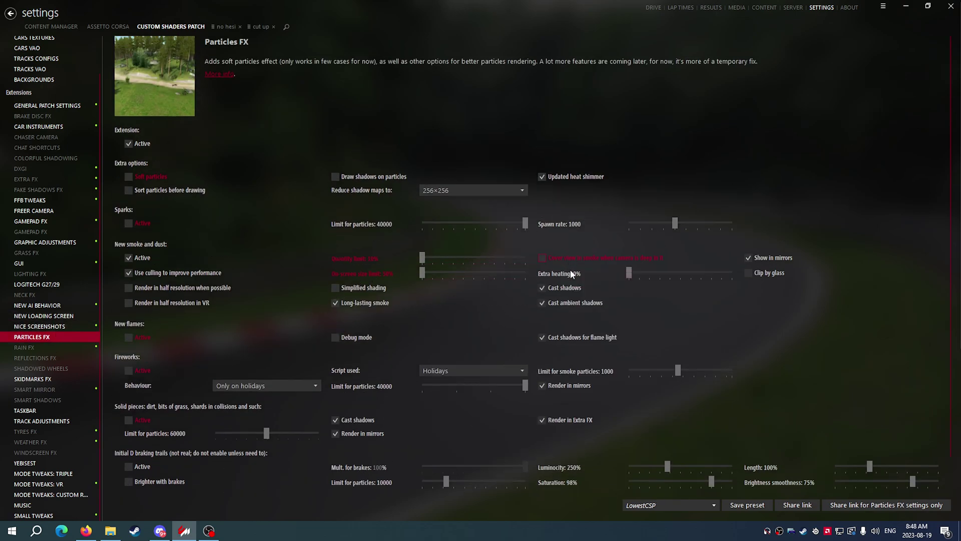
click(778, 257)
click(349, 304)
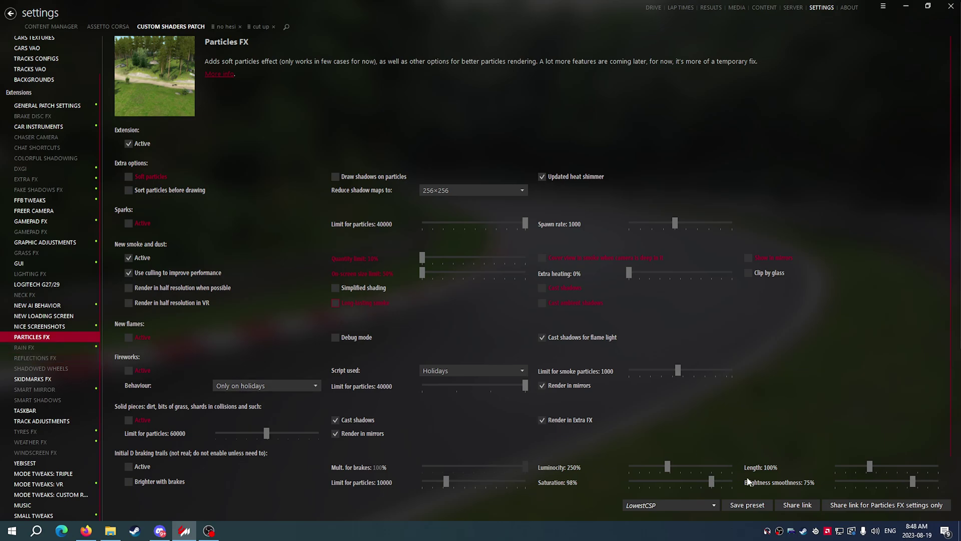
Step: Save the shaders patch settings over the existing LowestCSP preset
click(748, 505)
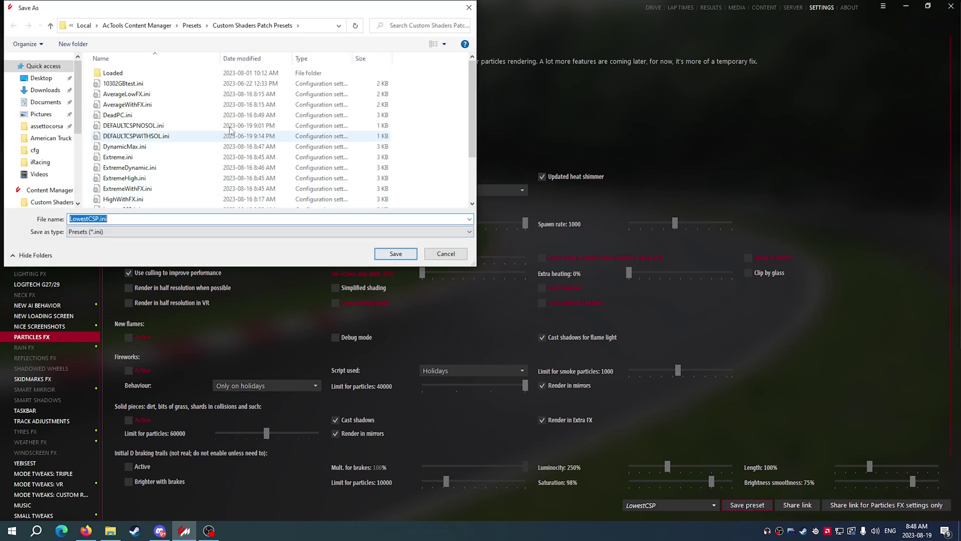
click(396, 254)
click(494, 301)
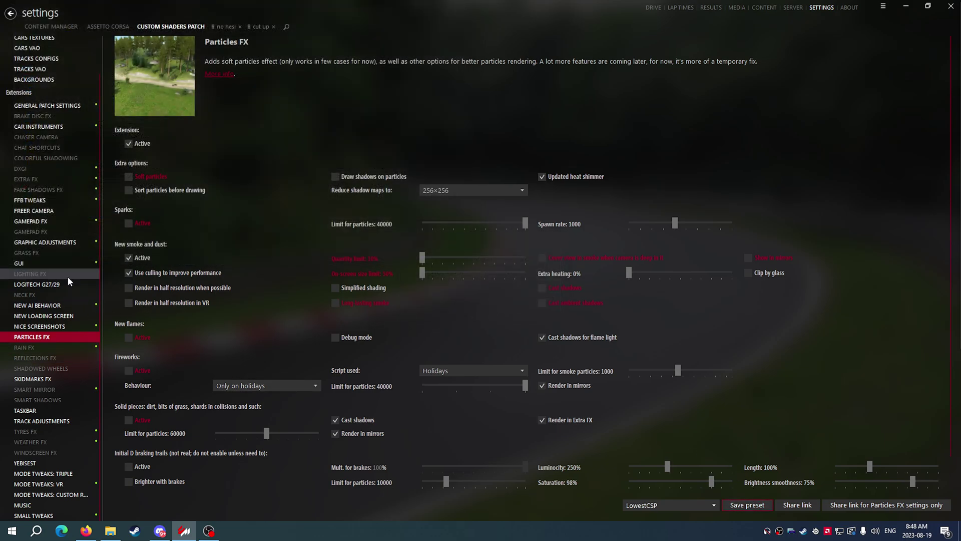
click(46, 264)
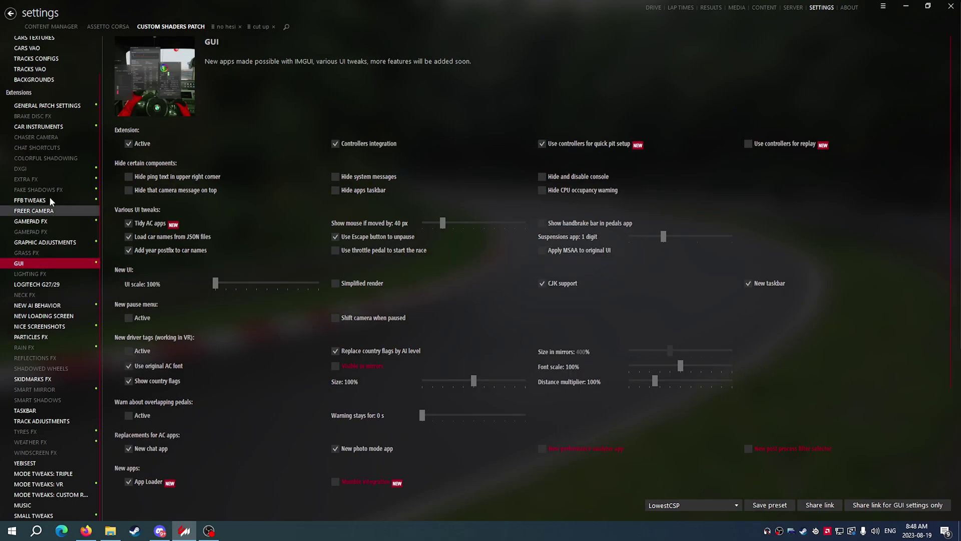
click(108, 26)
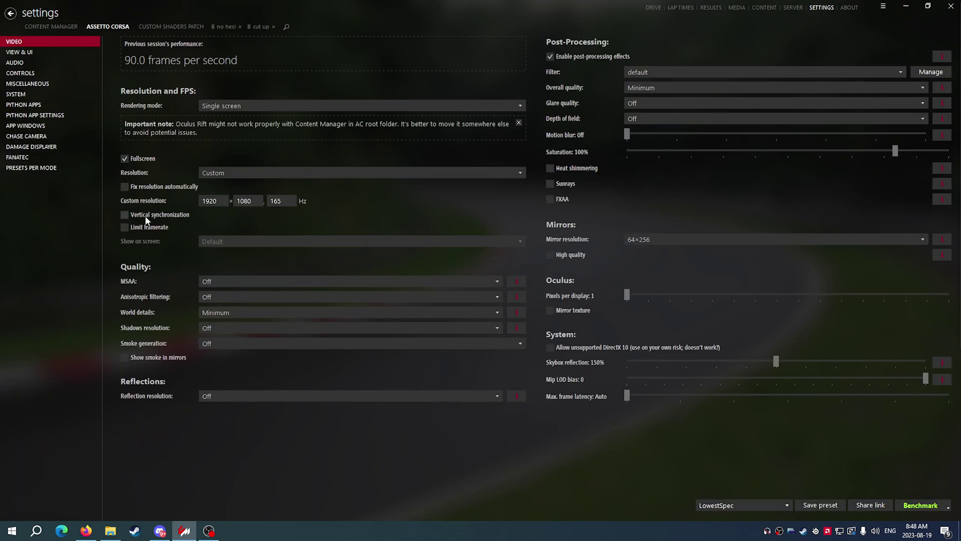
click(150, 31)
click(119, 28)
click(189, 28)
Step: Disable post-processing effects in the Assetto Corsa video settings
click(108, 31)
click(709, 70)
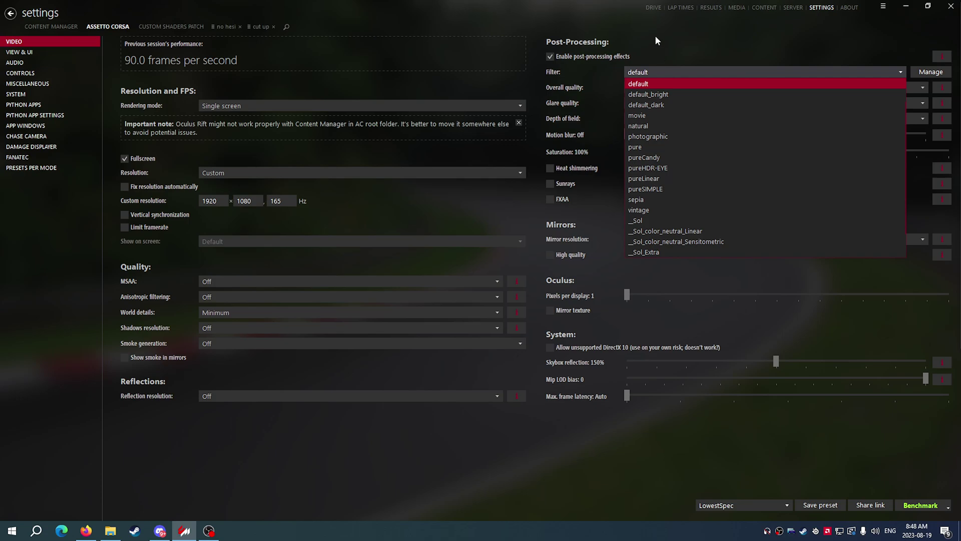
click(631, 43)
click(586, 57)
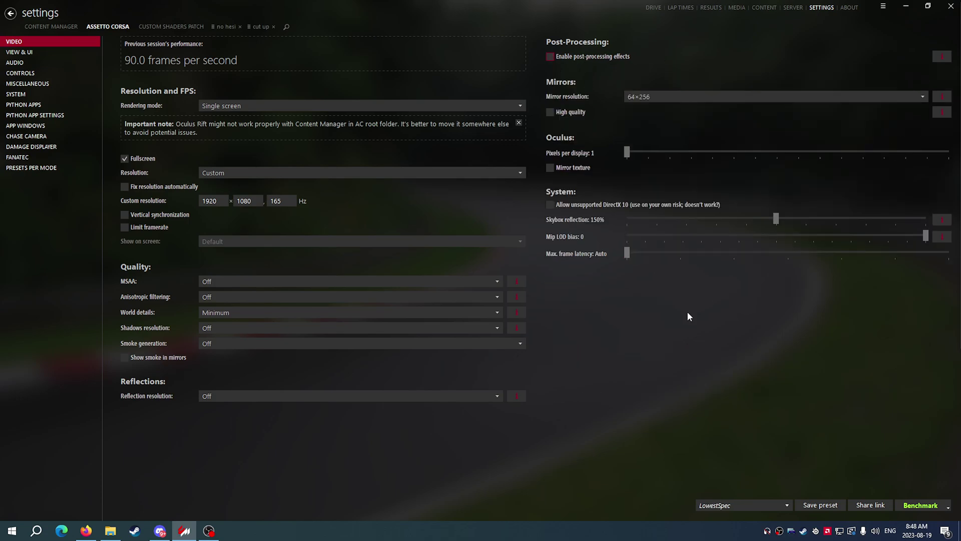
Step: Save the video settings over the existing LowestSpec preset
click(820, 505)
click(410, 254)
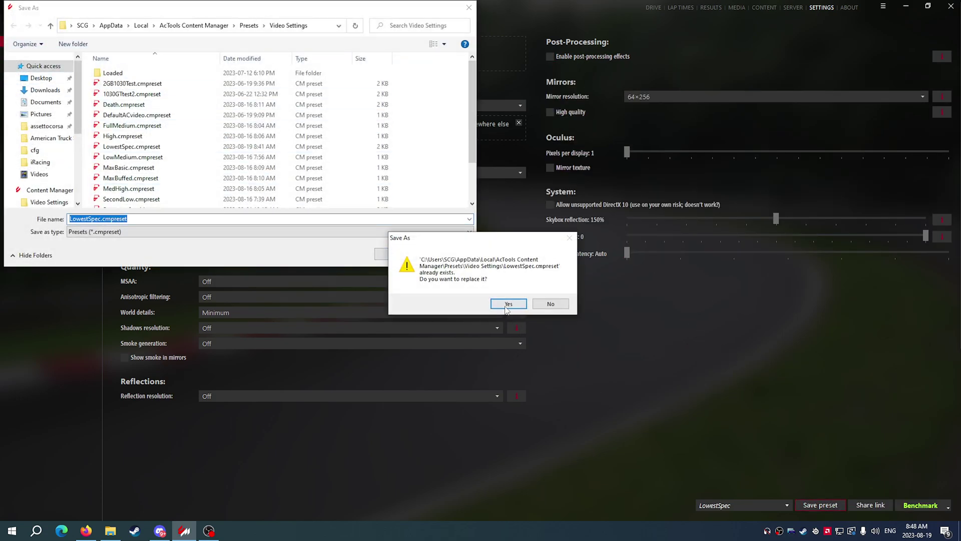
click(508, 304)
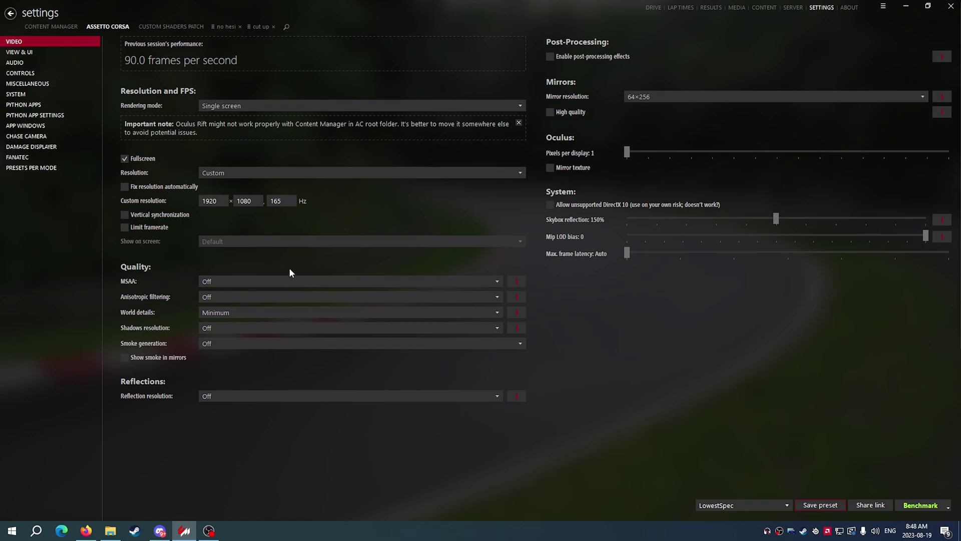
Step: Set MSAA to 2x and anisotropic filtering to 8x in the video quality settings
click(279, 283)
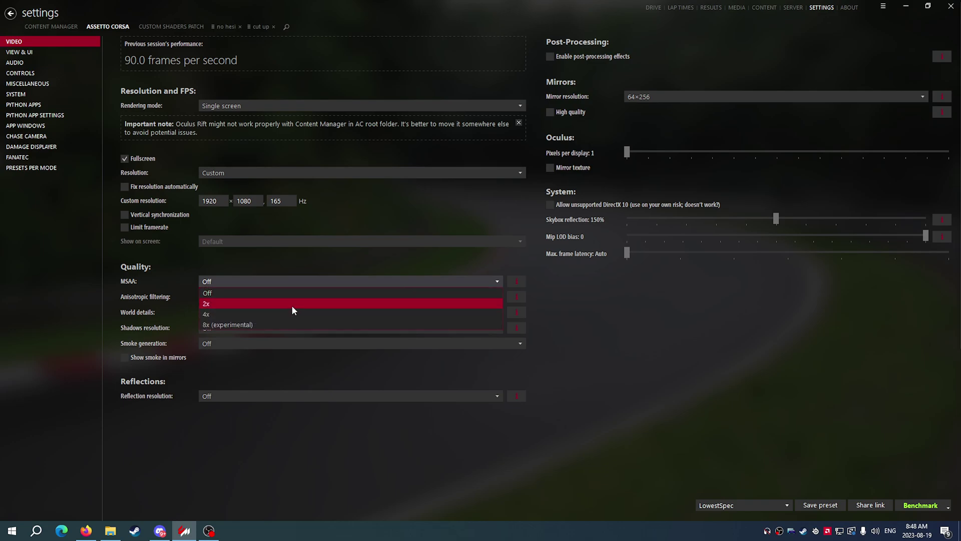
click(290, 304)
click(275, 296)
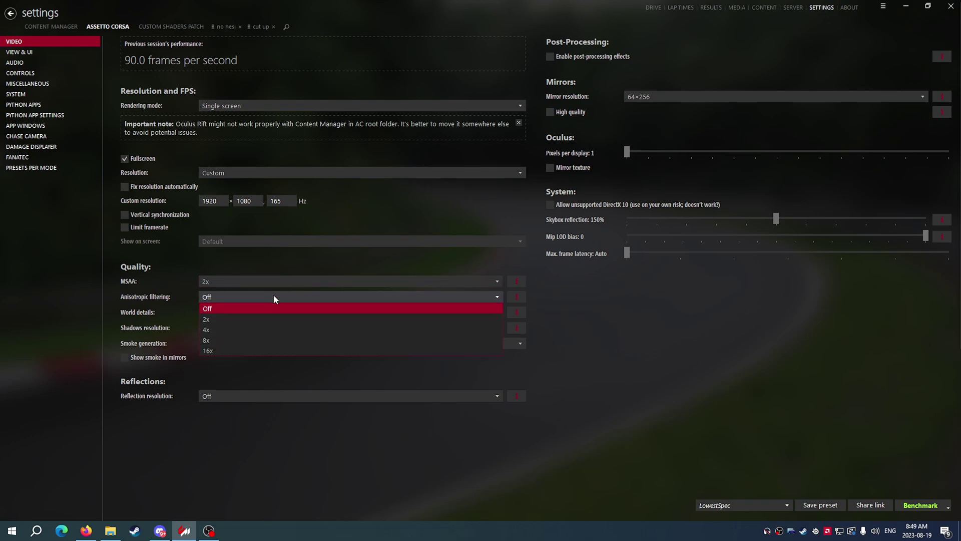
click(264, 340)
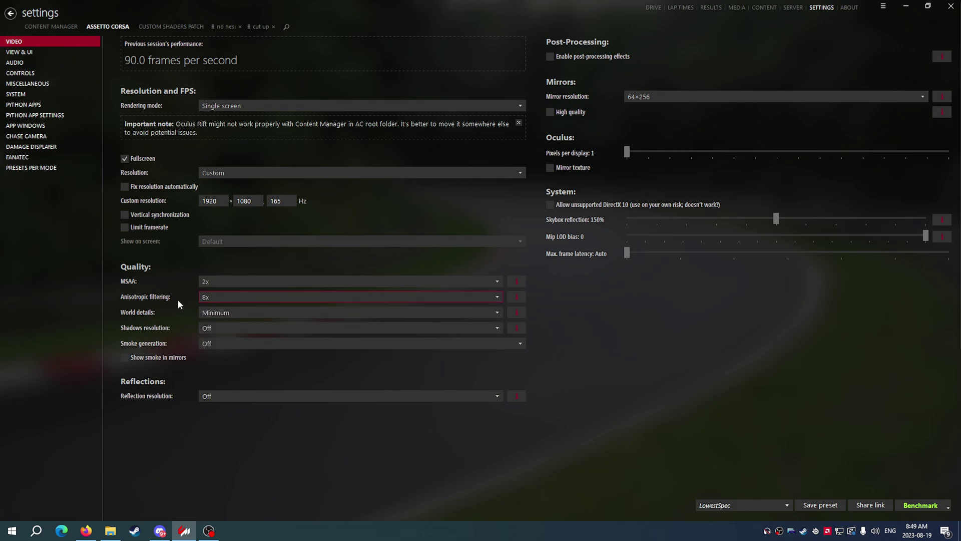
Step: Enable post-processing effects with FXAA and choose the __Sol_Extra filter
click(590, 57)
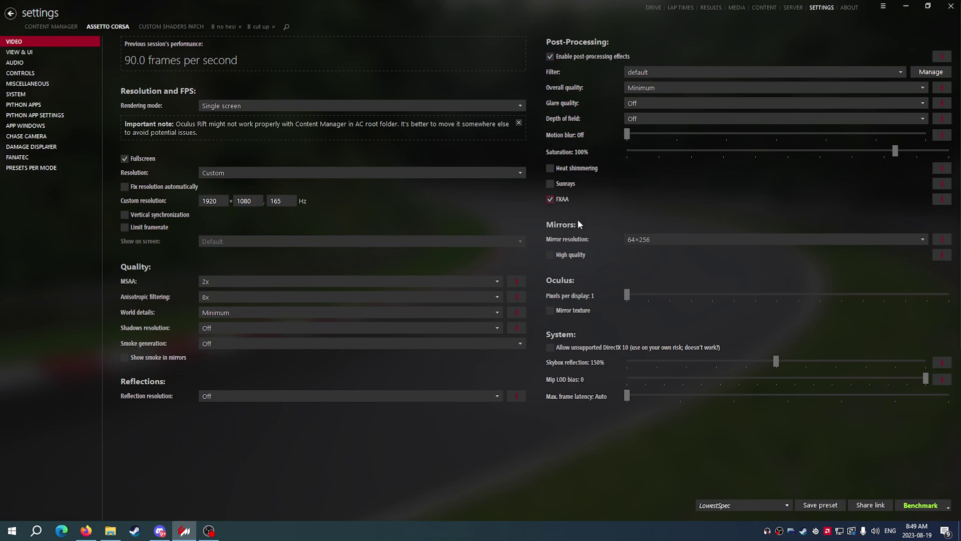
click(656, 72)
click(674, 220)
Step: Set the shadows and reflection resolutions to 256×256, with a reflection rendering distance of 300 m
click(227, 330)
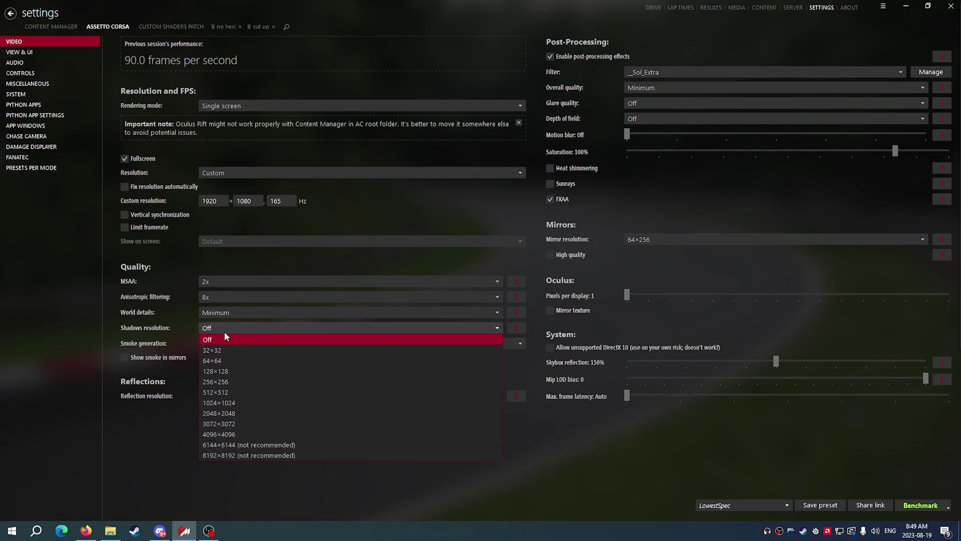
click(230, 380)
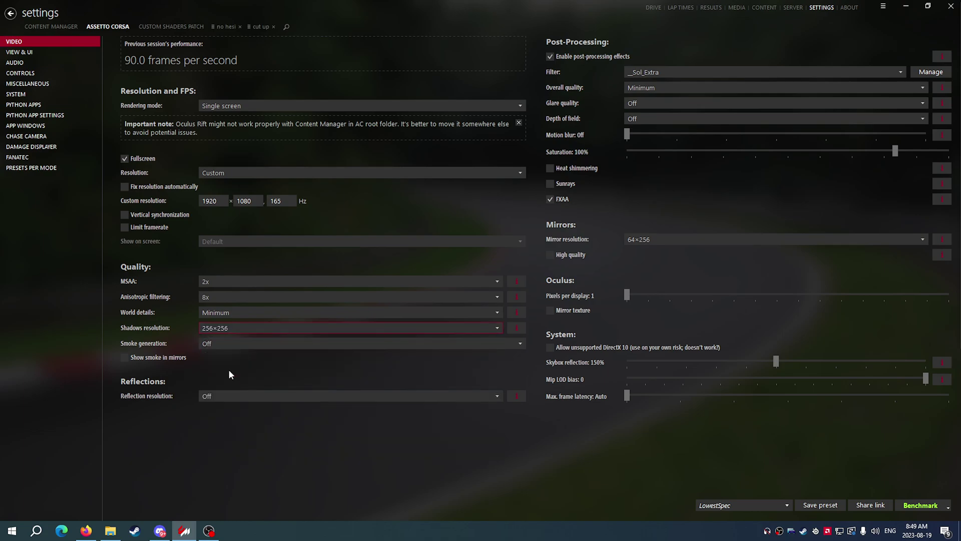
click(231, 396)
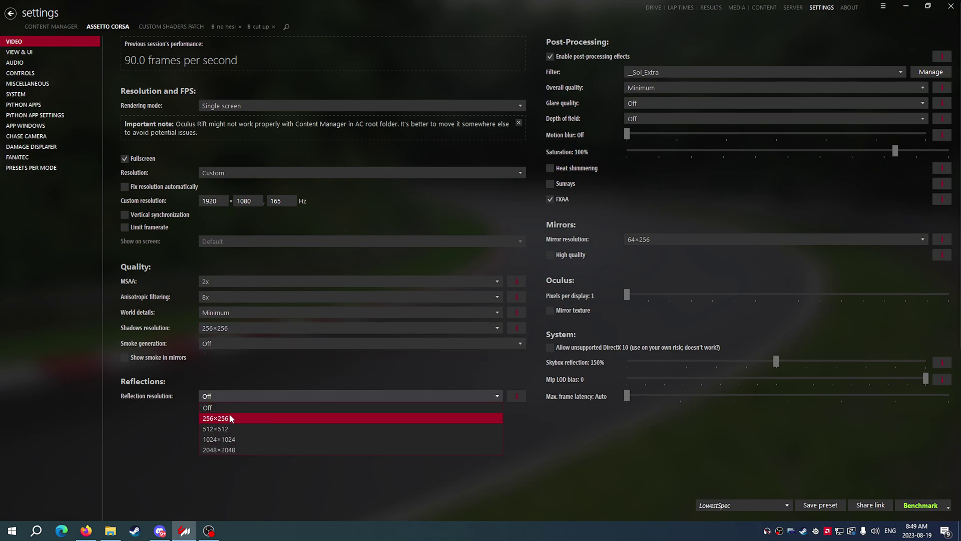
click(230, 418)
drag(265, 429, 238, 426)
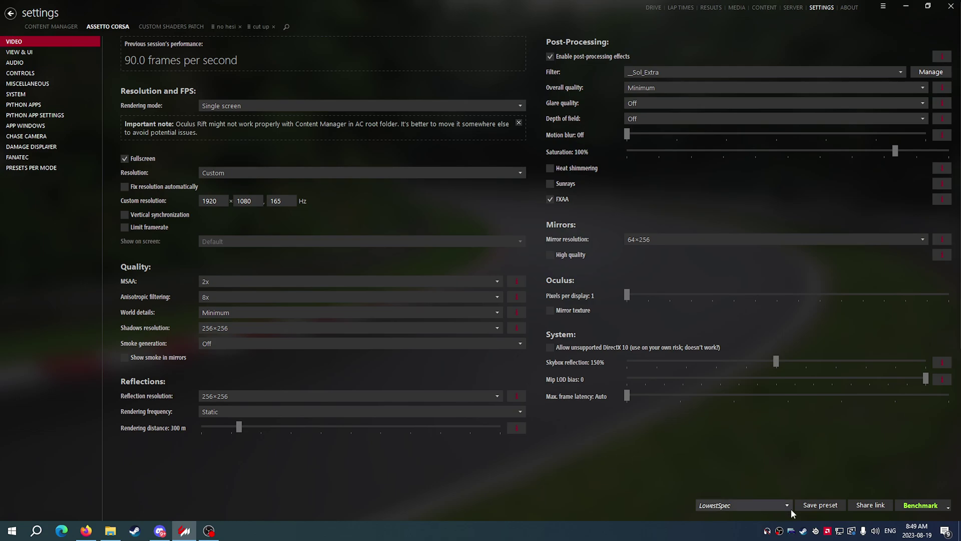
Step: Save the video settings as a new preset named lowestspecsmooth
click(830, 509)
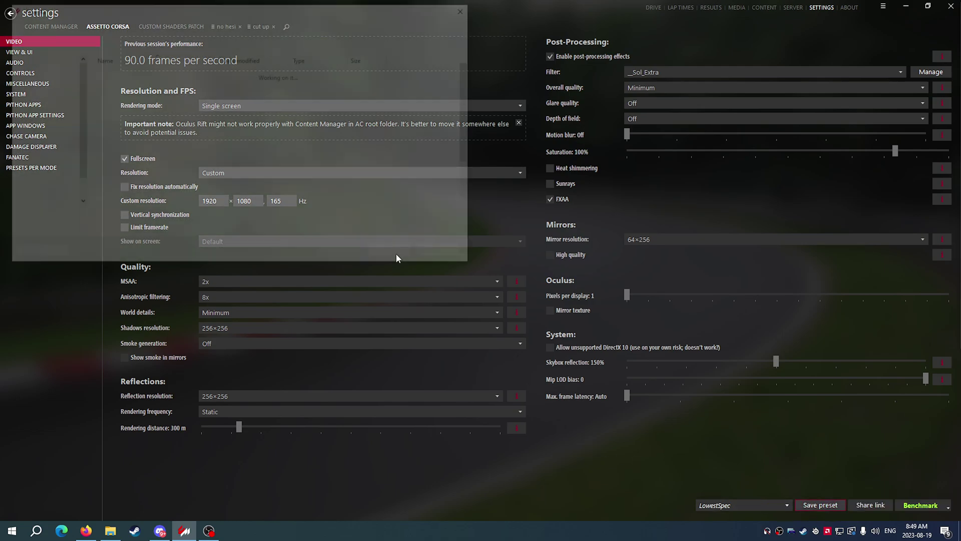
text(lowestspe)
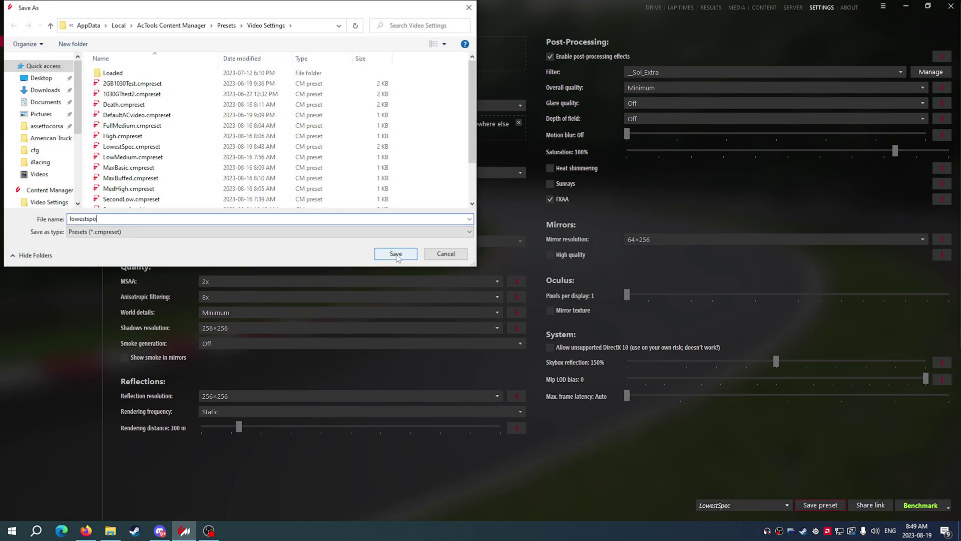
text(csmooth)
click(389, 253)
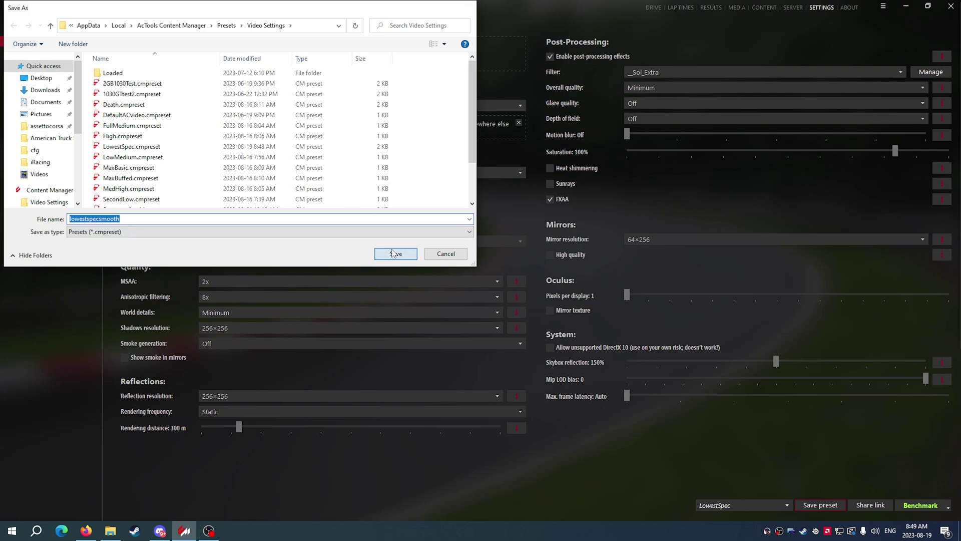
Step: Activate the Reflections FX extension in the Custom Shaders Patch settings
click(171, 27)
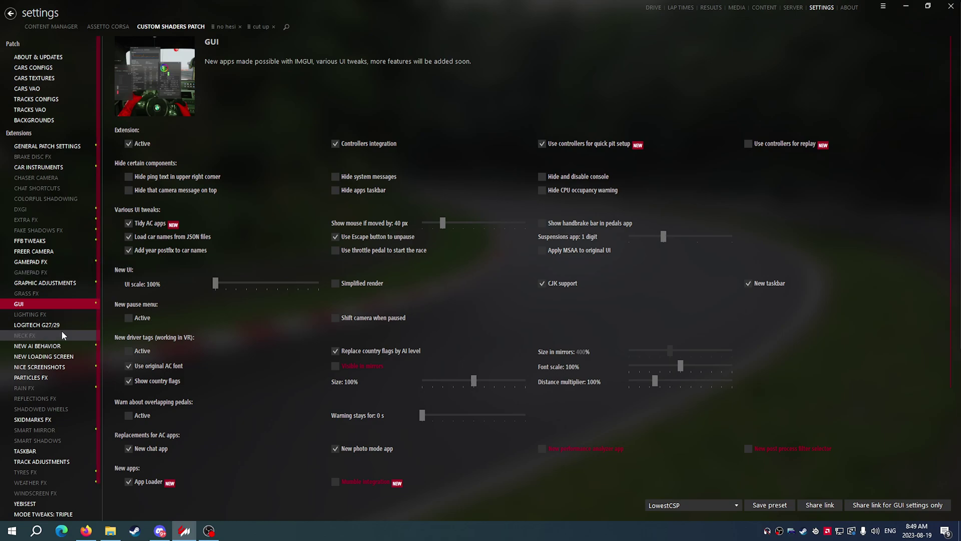
click(109, 26)
click(148, 29)
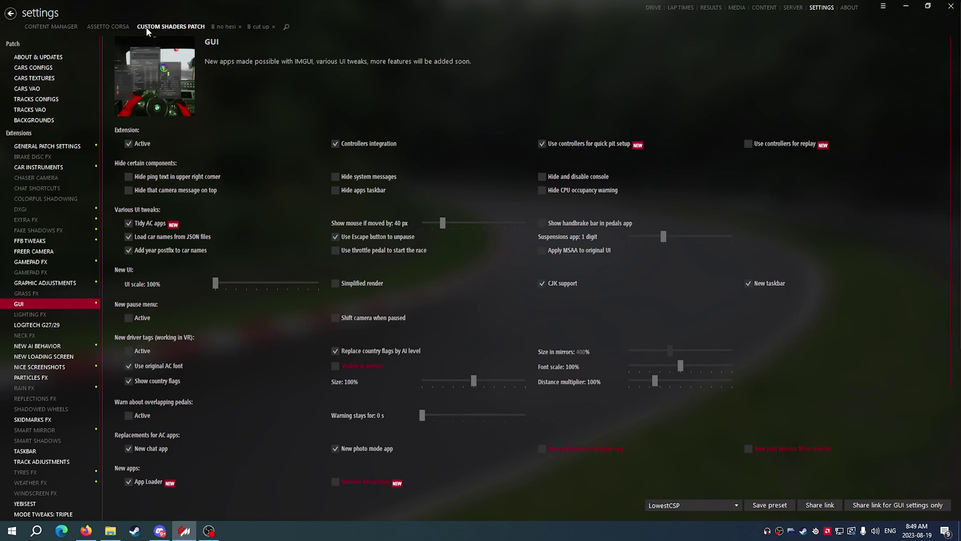
click(65, 358)
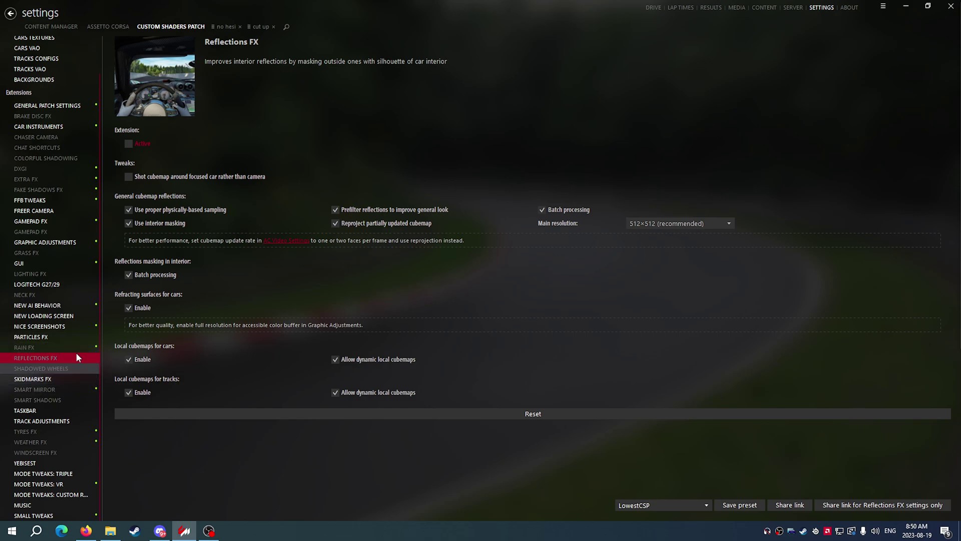
click(128, 143)
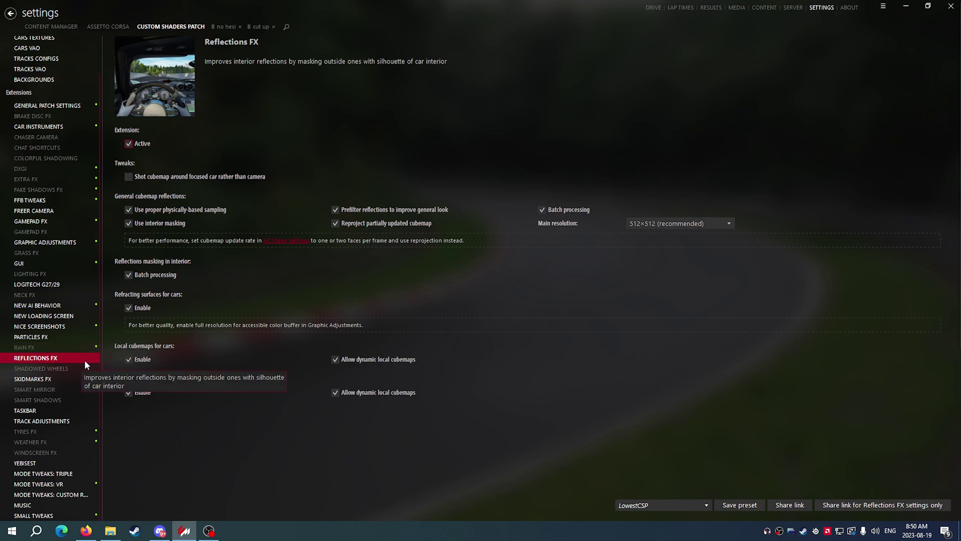
Step: Activate the Lighting FX extension and disable its lighting in reflections
click(64, 276)
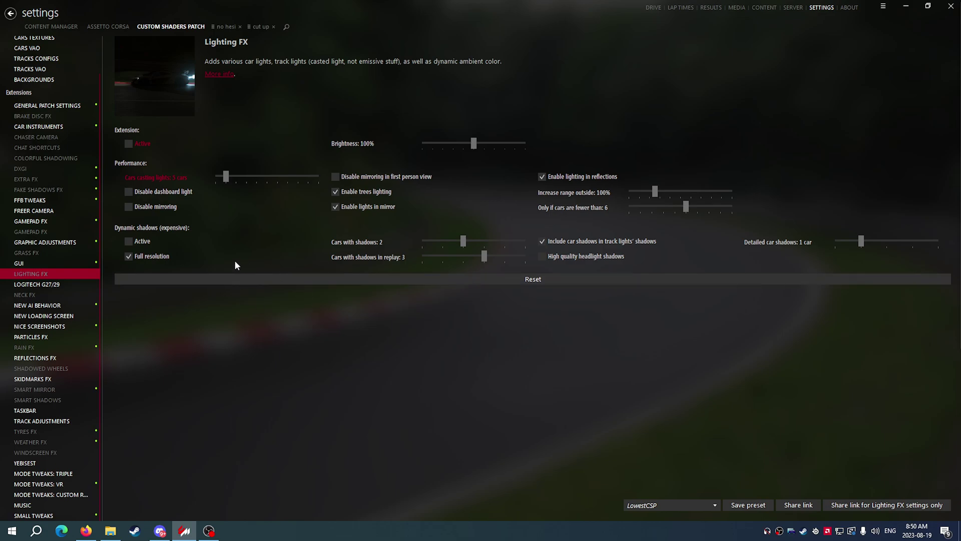
click(34, 261)
click(35, 274)
click(545, 177)
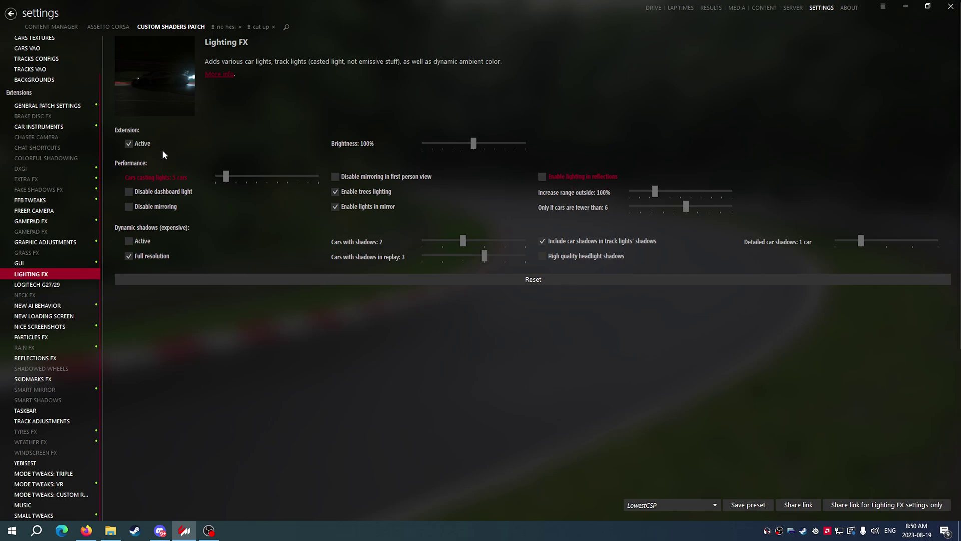
Step: In the Graphic adjustments settings, set the post-processing antialiasing mode to FXAA 3.11 (by NVIDIA, 2015)
click(58, 242)
scroll(300, 320, down, 8)
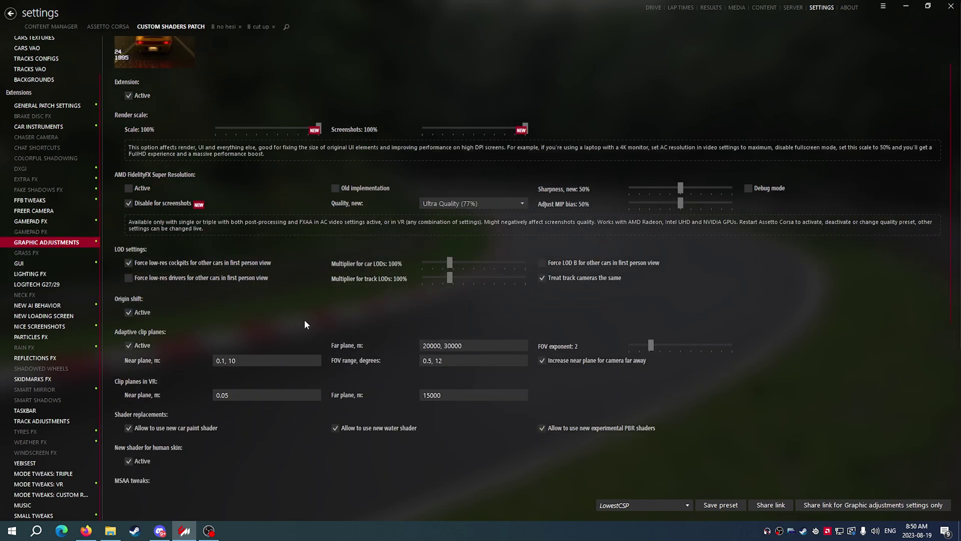
scroll(295, 328, down, 2)
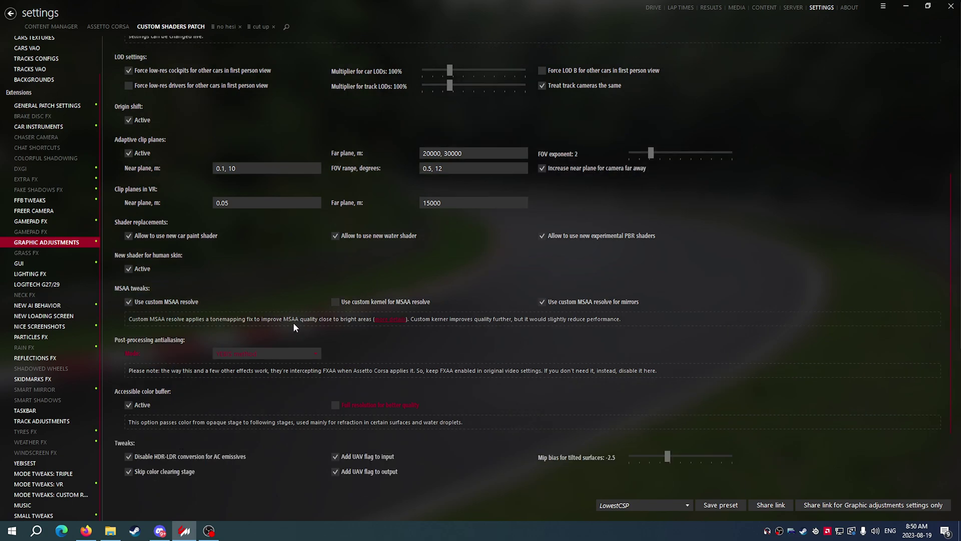
scroll(294, 326, down, 3)
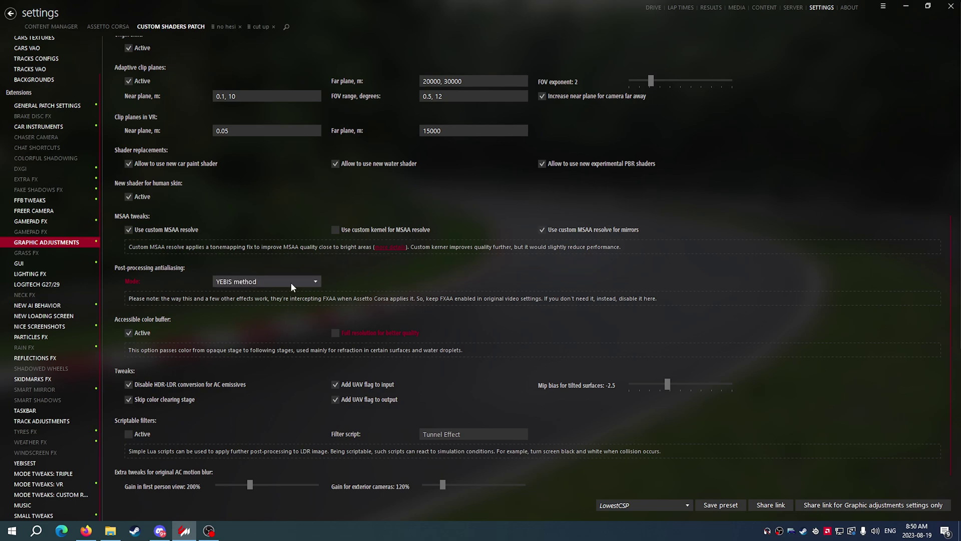
click(290, 283)
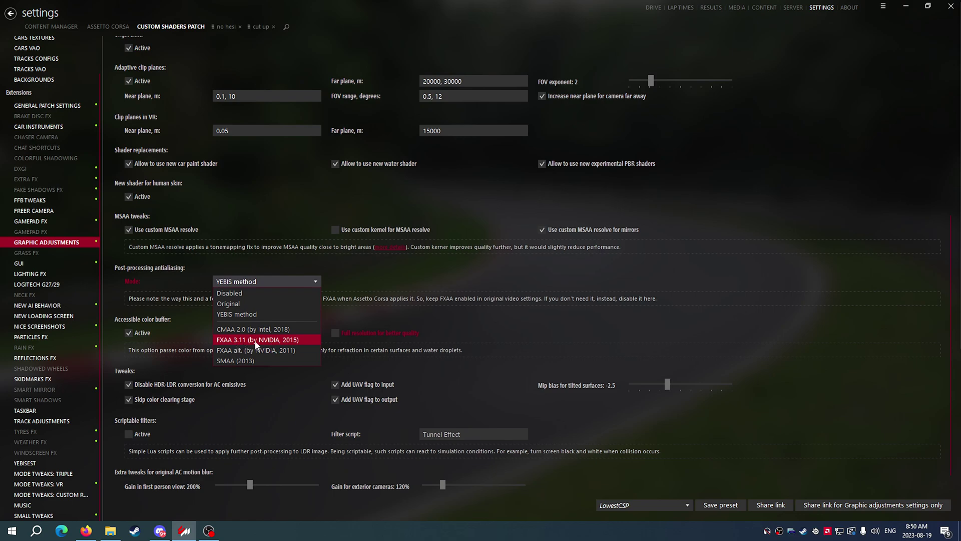
click(270, 341)
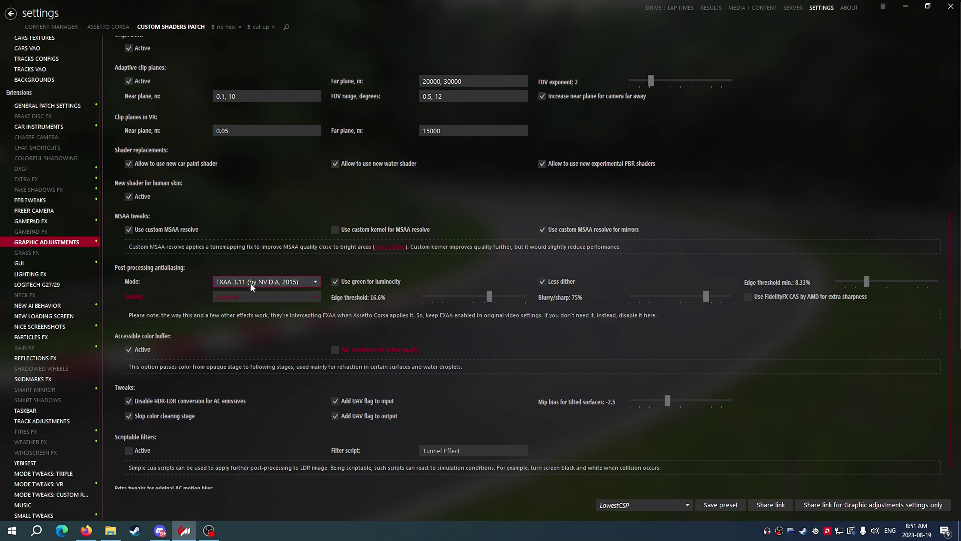
Step: Review the alternative post-processing antialiasing modes and set the FXAA 3.11 quality to Medium
click(252, 286)
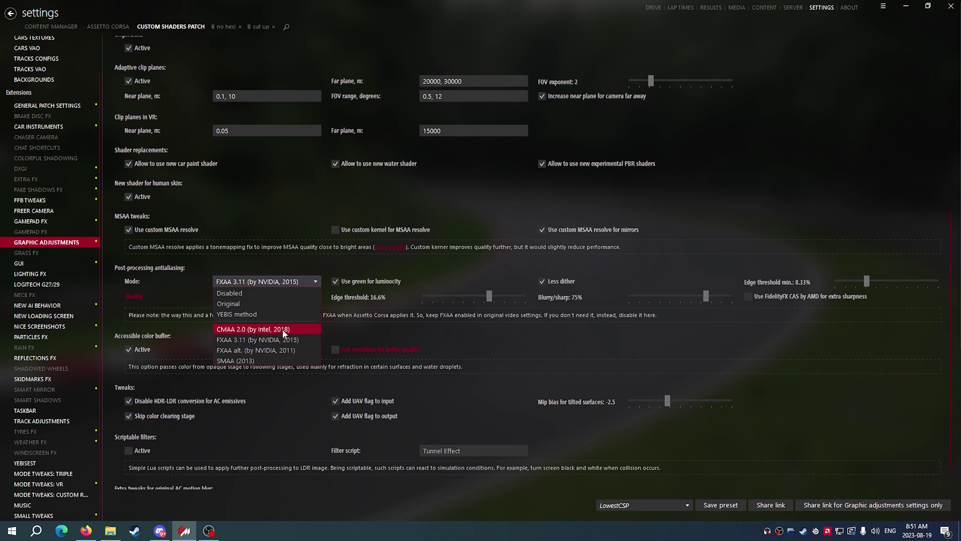
click(284, 254)
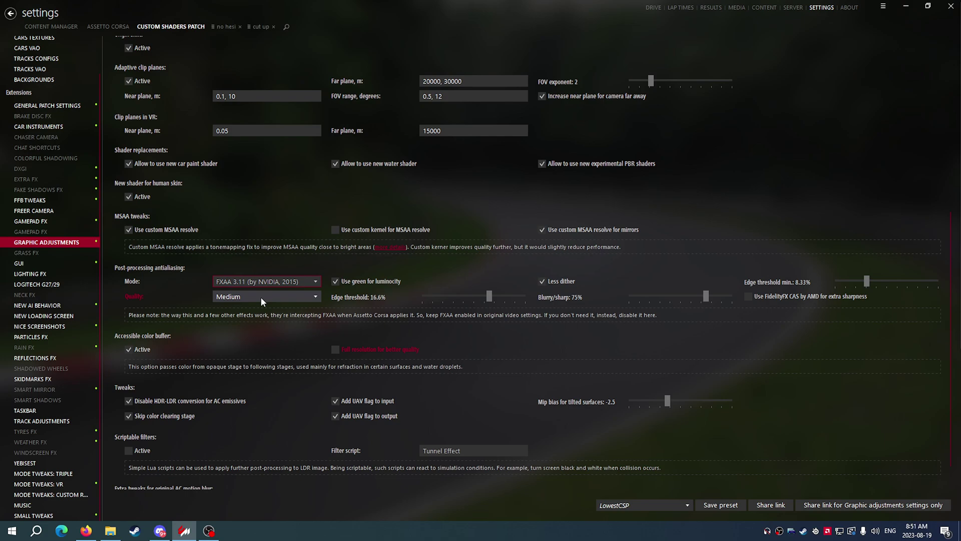
click(260, 297)
click(250, 319)
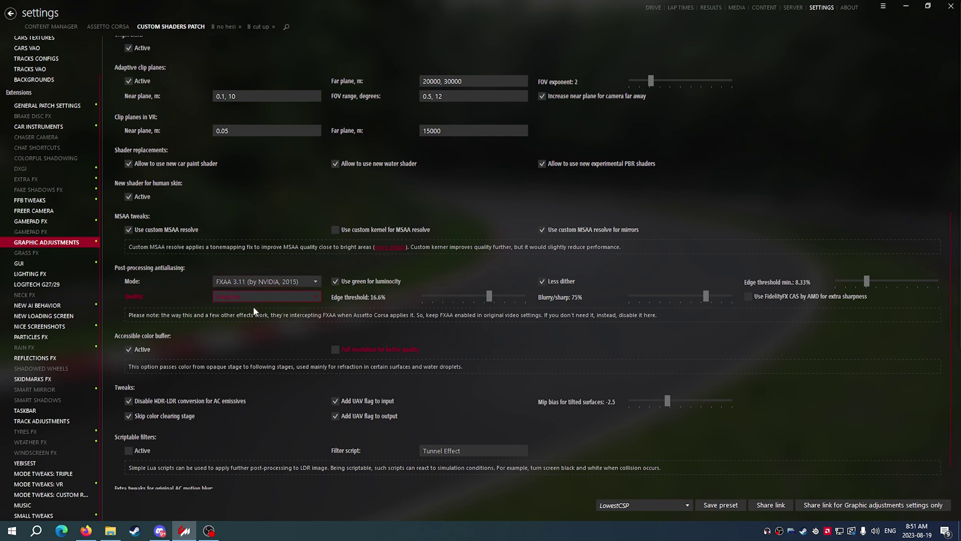
click(272, 282)
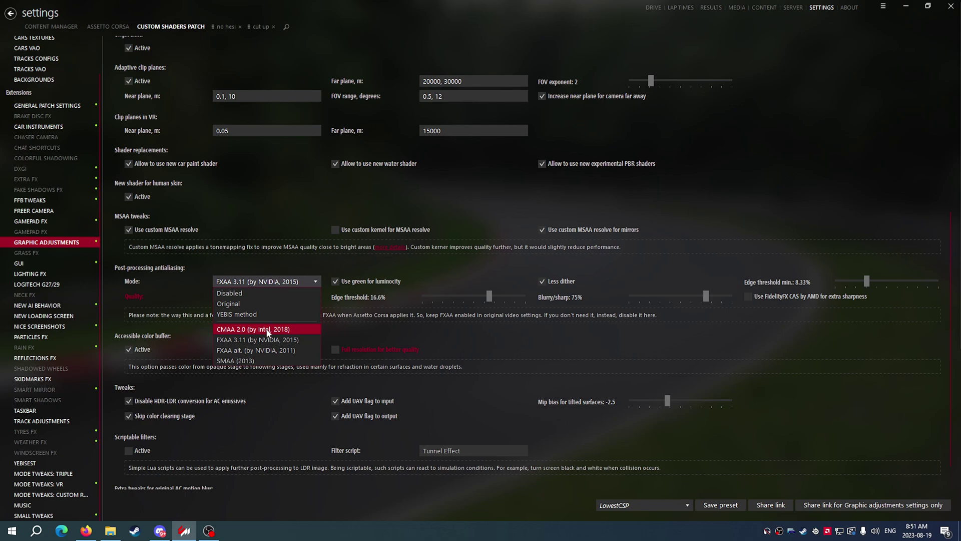
click(269, 207)
Step: Enable full resolution for better quality under the accessible color buffer in Graphic adjustments
scroll(206, 326, down, 1)
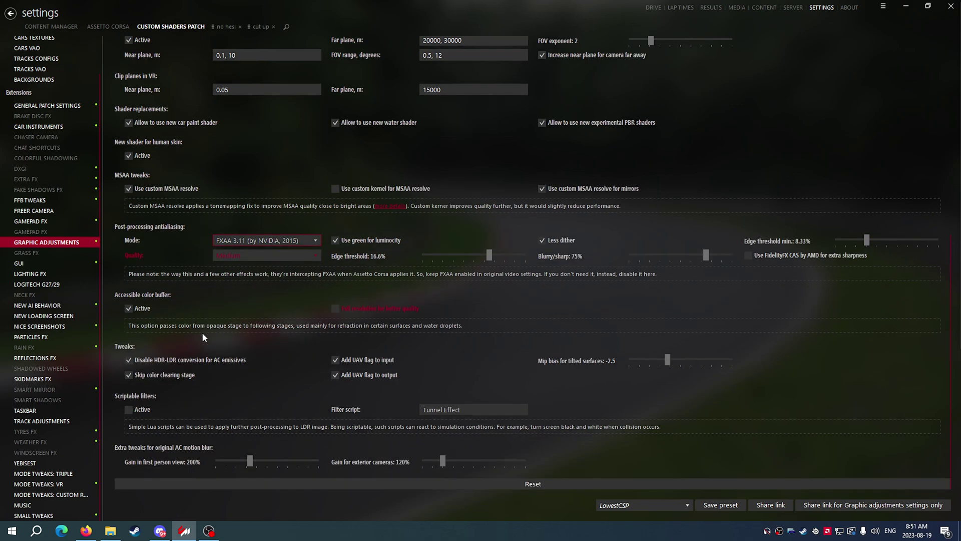
scroll(210, 330, up, 1)
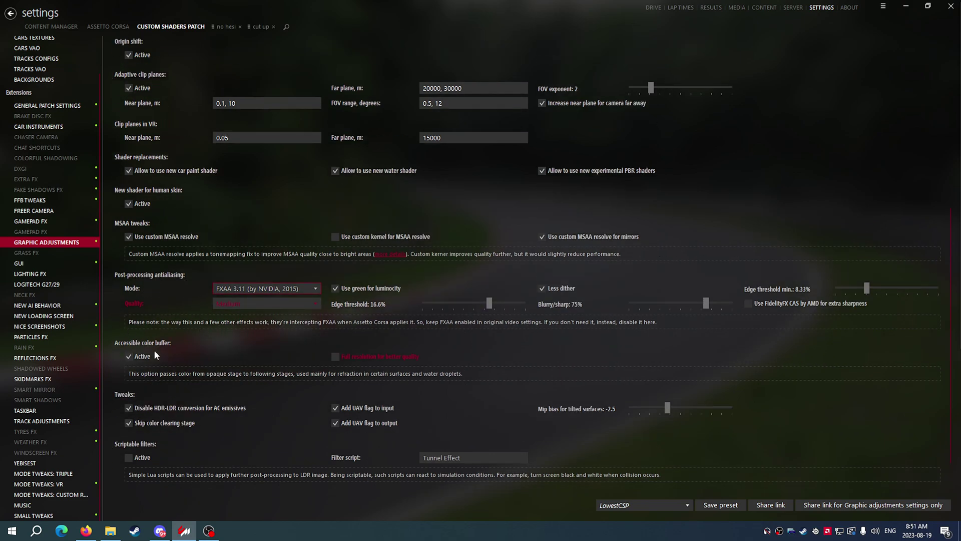
click(336, 357)
scroll(160, 389, up, 6)
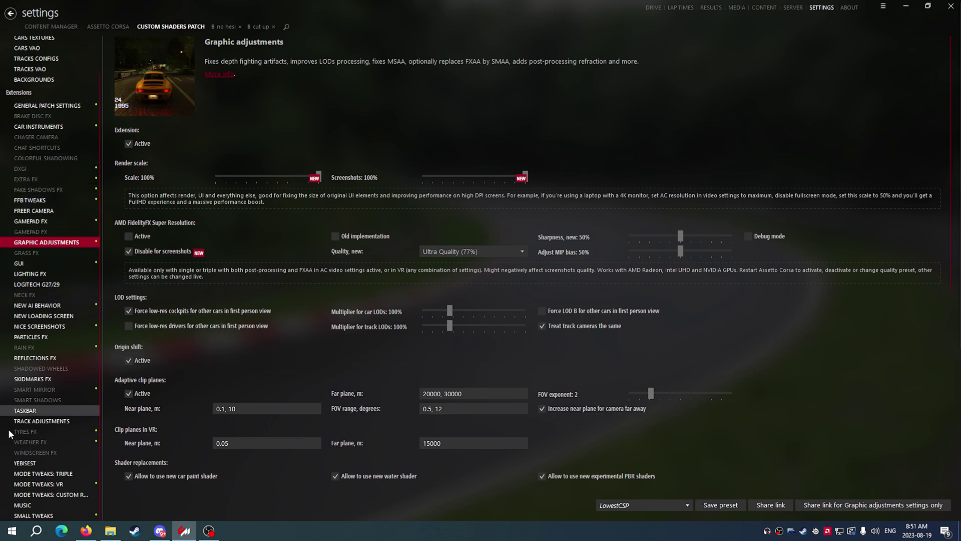
Step: Try activating the Weather FX extension and review its available weather styles
click(60, 442)
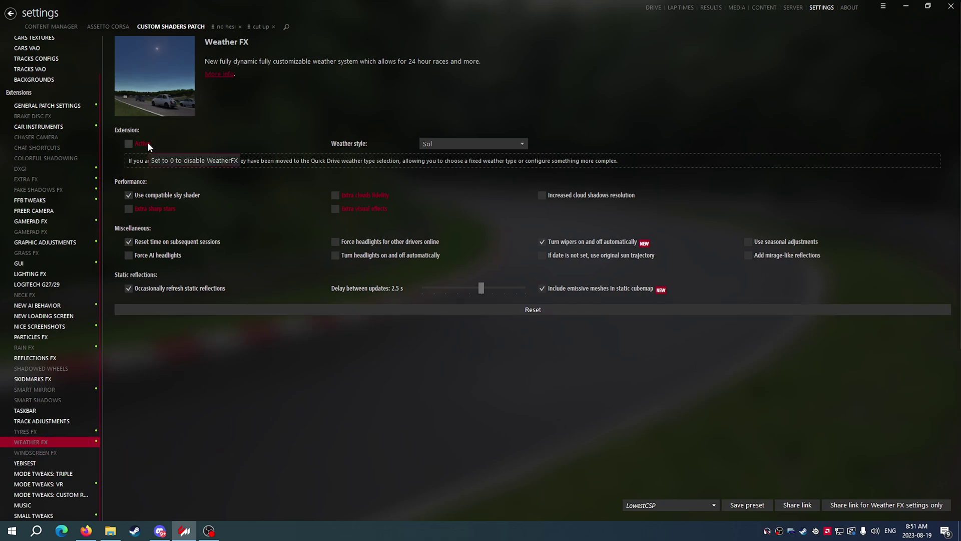
click(127, 143)
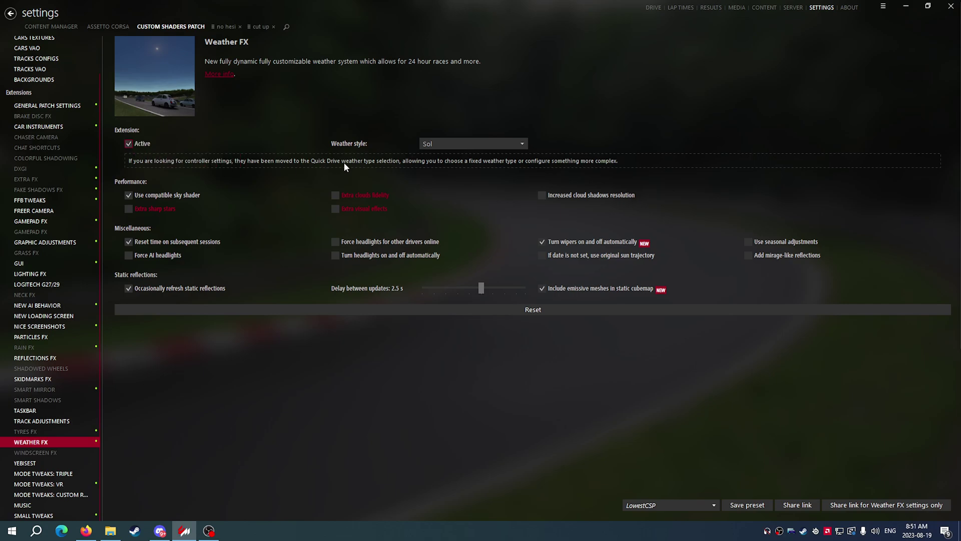
click(458, 145)
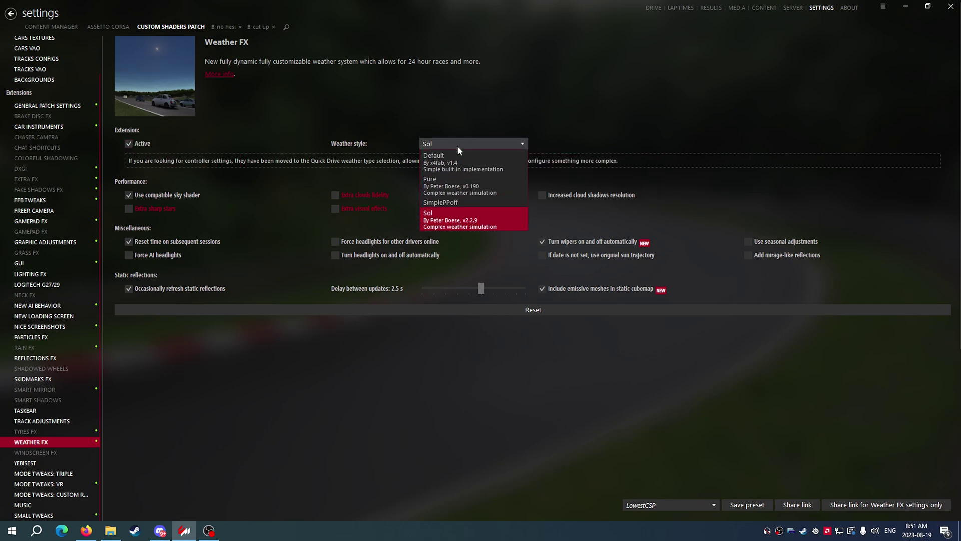
click(449, 130)
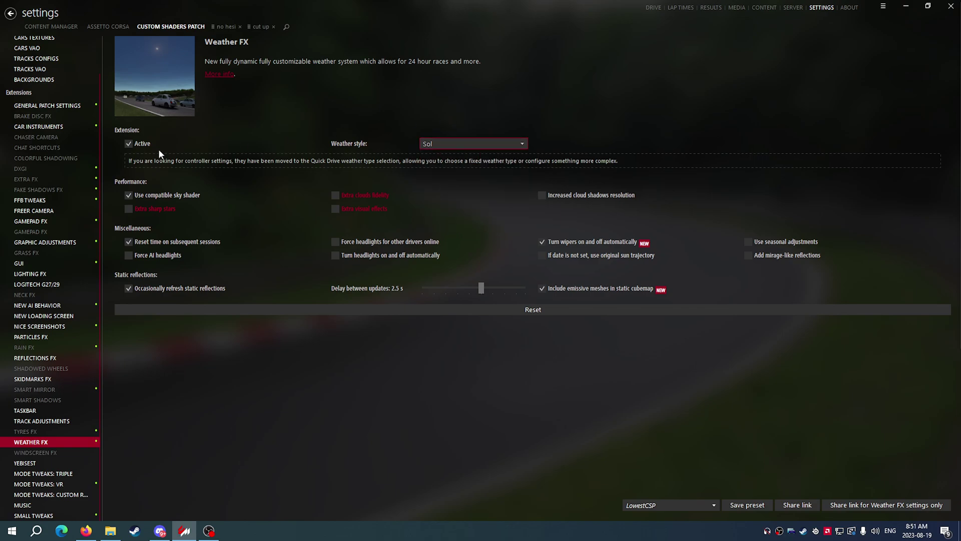
click(131, 144)
Step: Look over the list of Custom Shaders Patch extensions and return to the Assetto Corsa video settings
scroll(54, 382, up, 2)
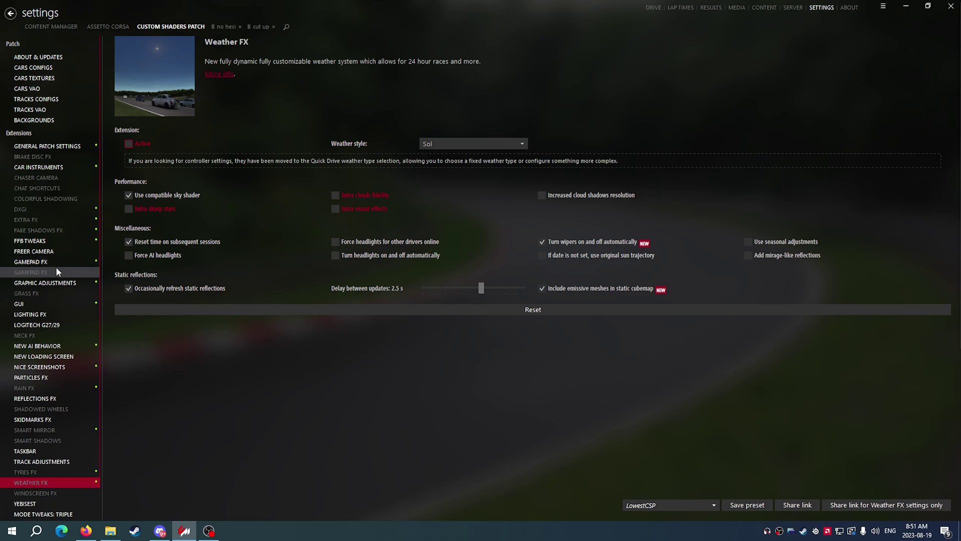
scroll(61, 370, down, 2)
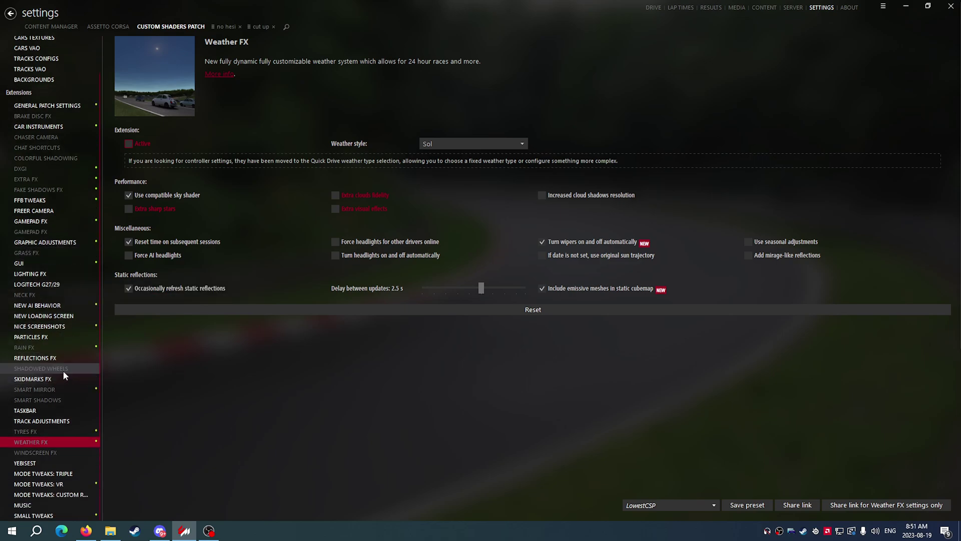
scroll(62, 374, up, 2)
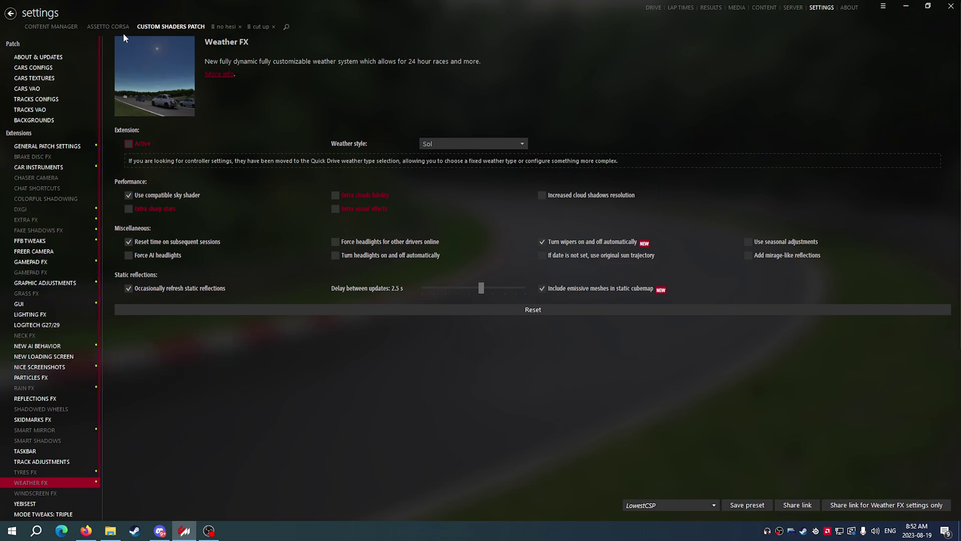
click(107, 27)
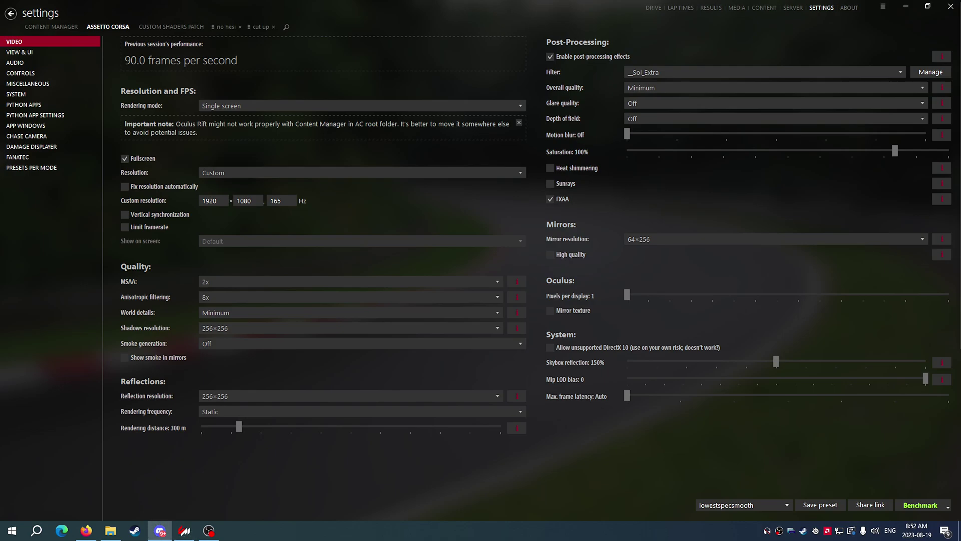
Step: Switch to Discord and examine the guide links in the error-fix-videos channel, including the 99% CPU fixes/Optimization entry
click(161, 531)
drag(76, 95, 325, 86)
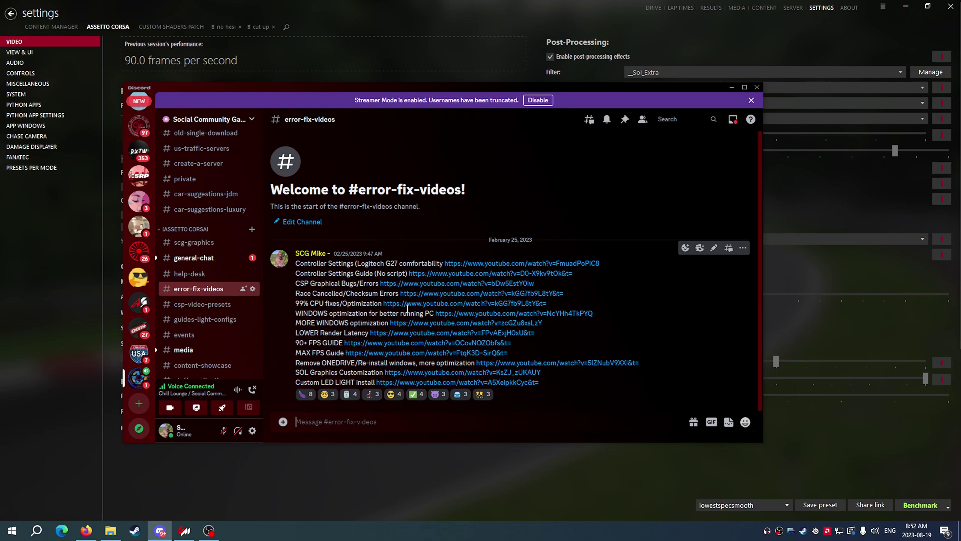
drag(562, 384, 488, 241)
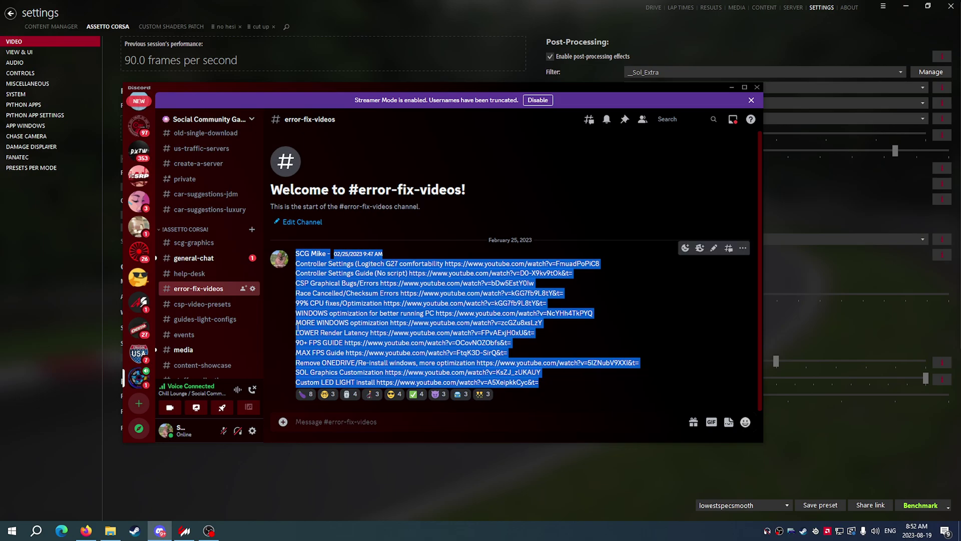
click(297, 330)
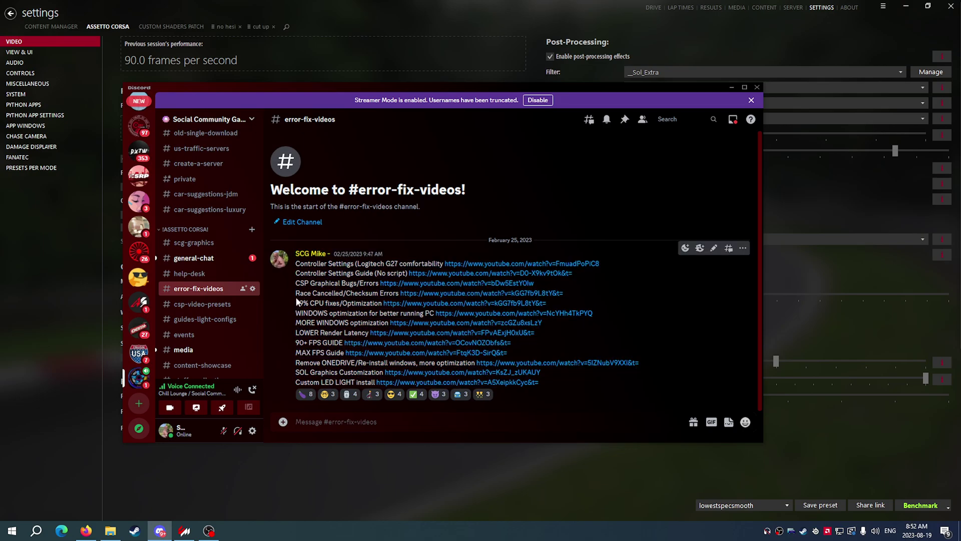
drag(296, 303, 363, 305)
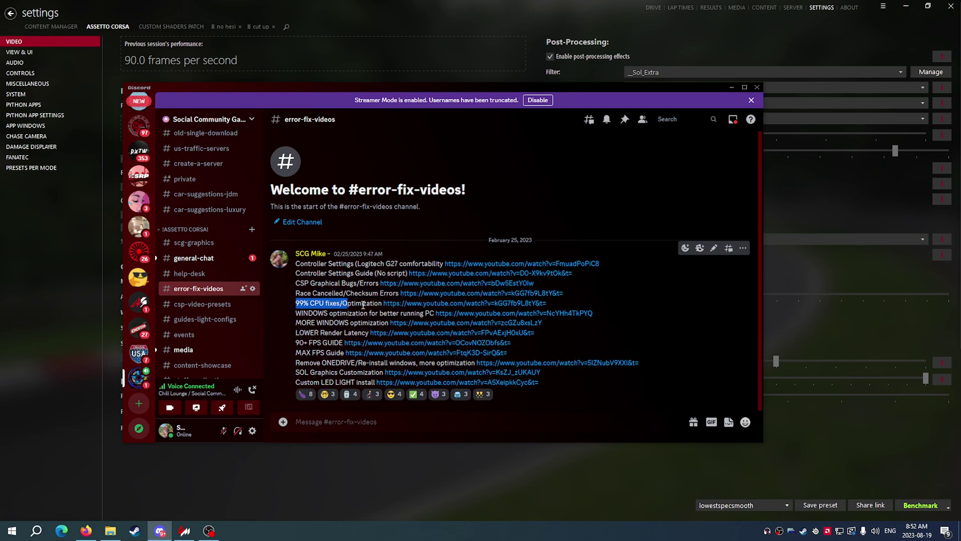
click(345, 313)
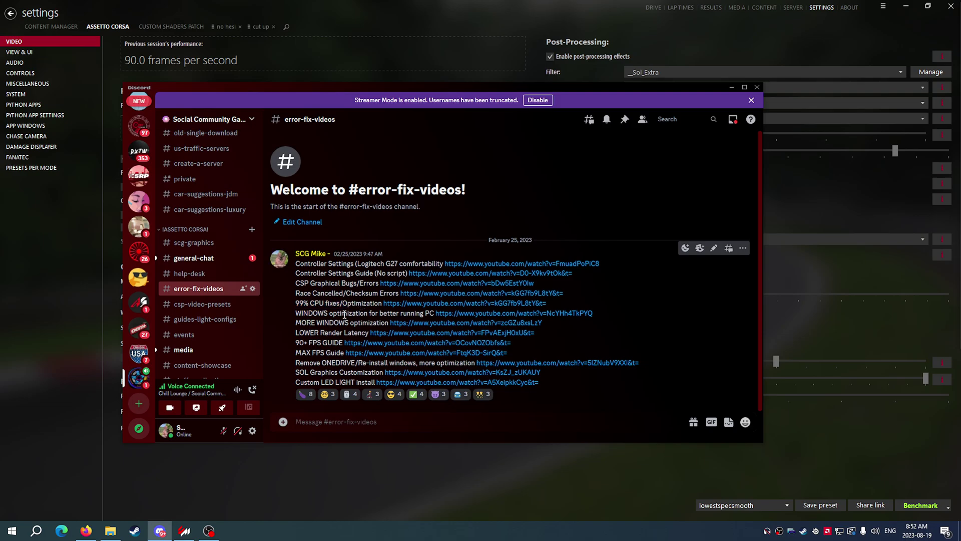
Step: View the 90+ FPS guide video page in Microsoft Edge and return to the Windows optimization links in Discord
click(62, 530)
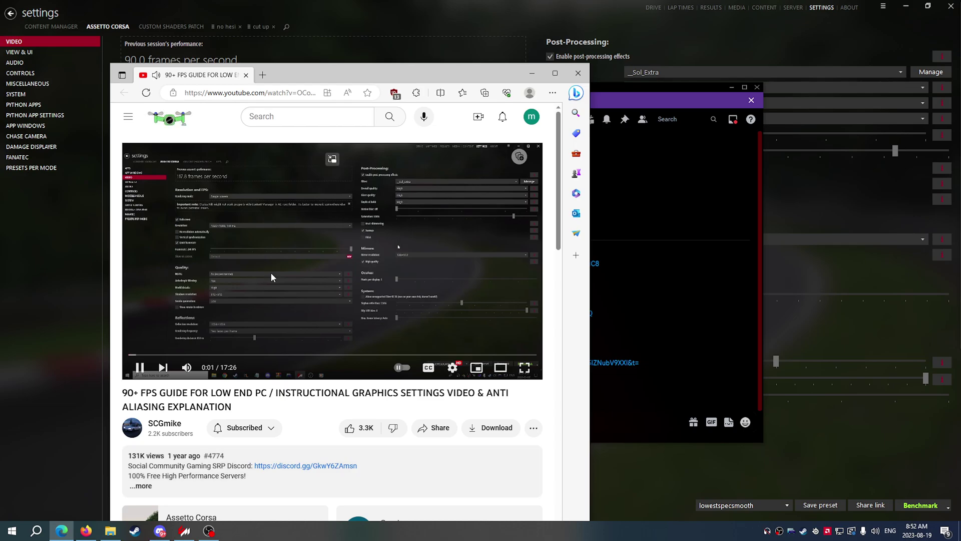
scroll(273, 277, down, 3)
click(532, 73)
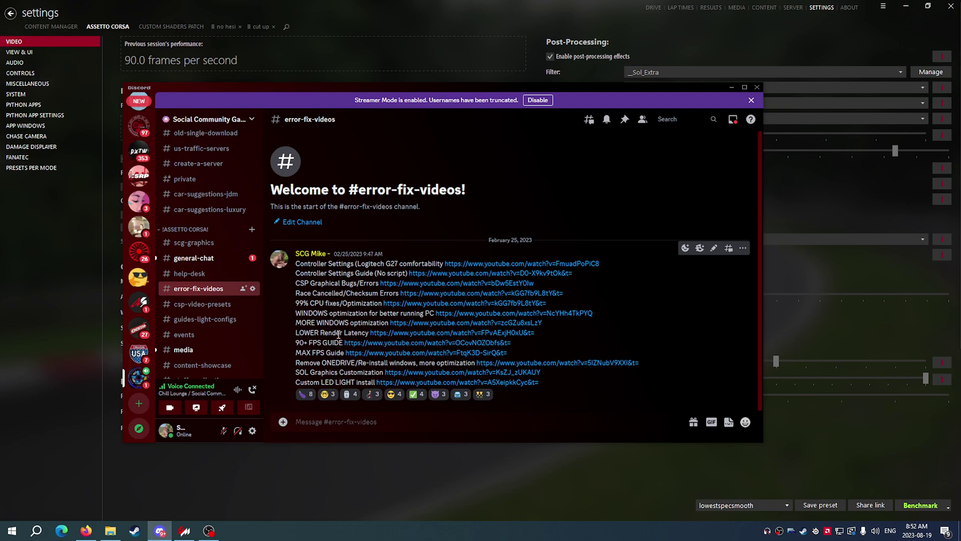
drag(308, 332, 333, 324)
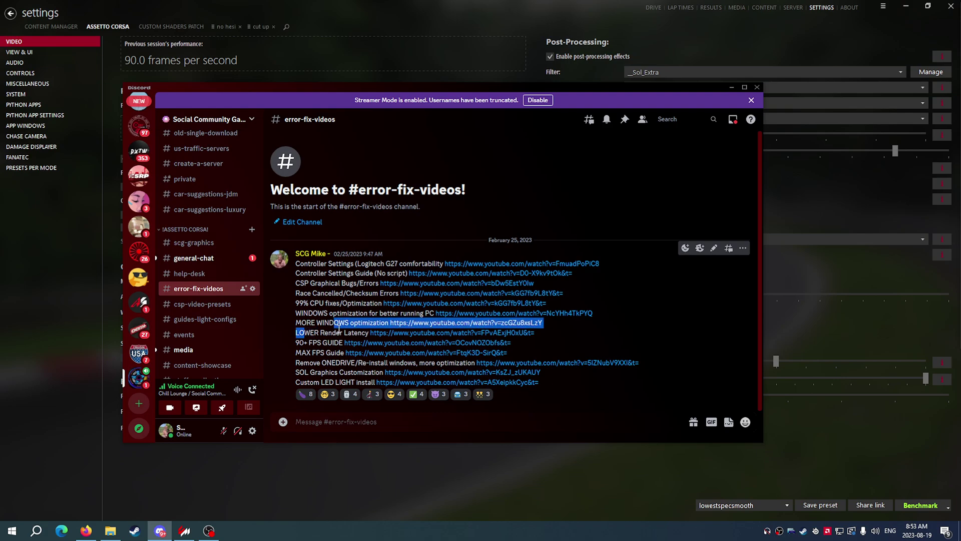
click(290, 293)
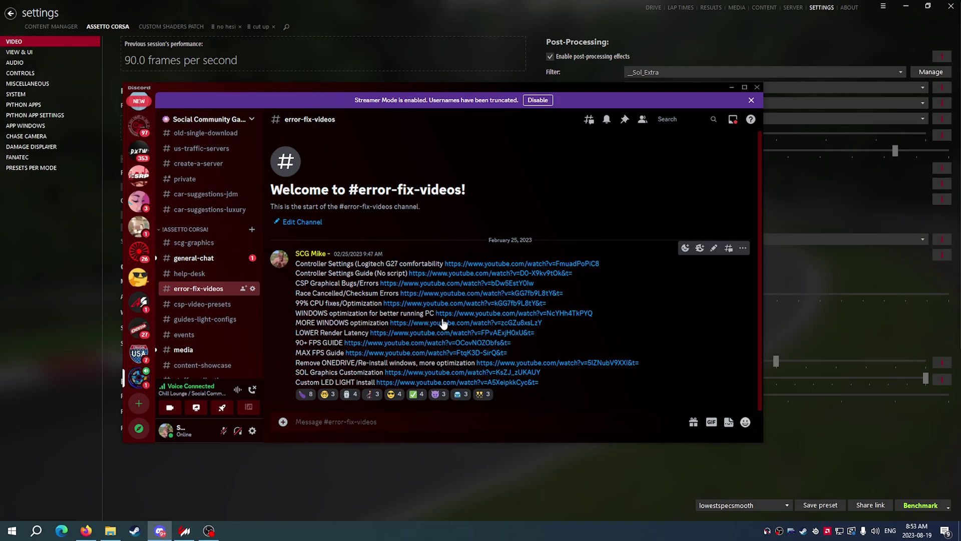
Step: Open Task Manager and examine the current user's running processes, along with the process details and services
right_click(462, 531)
click(484, 492)
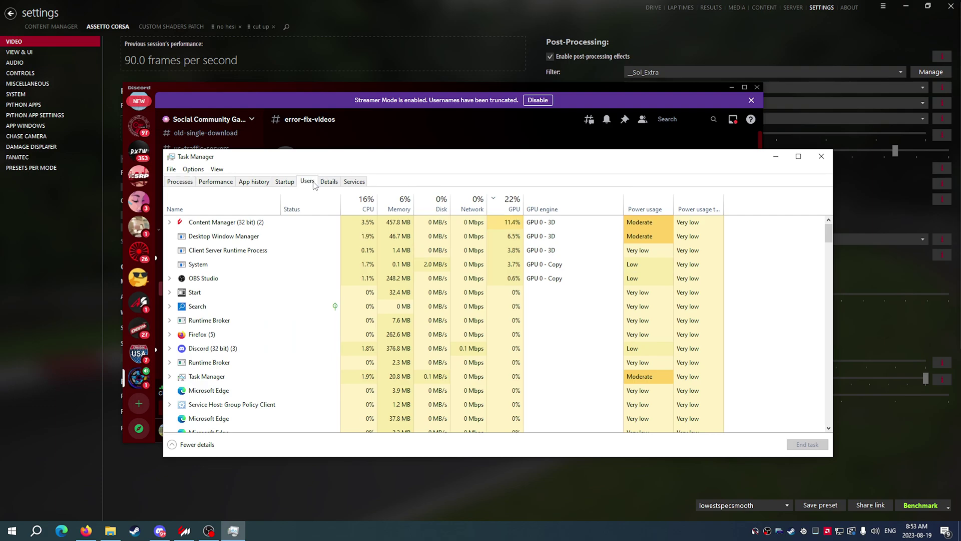
click(313, 185)
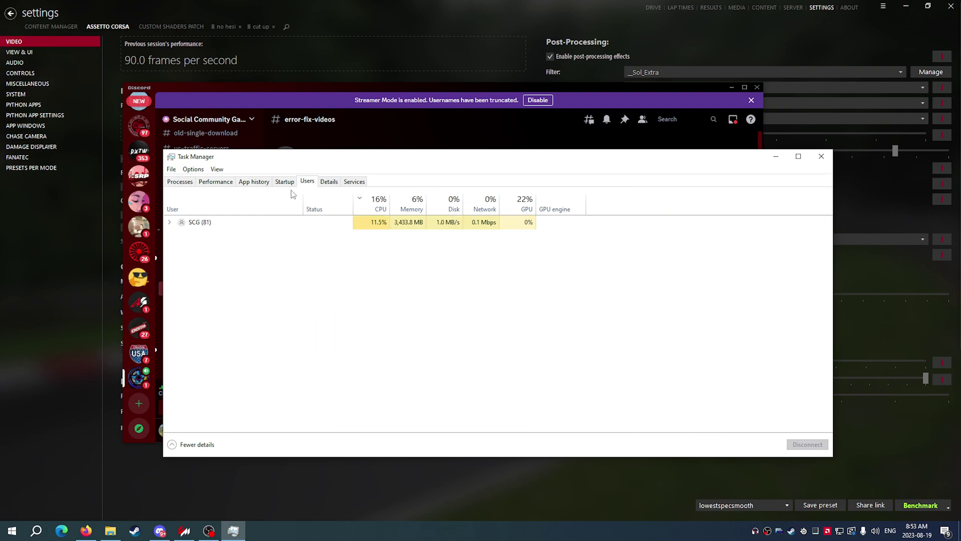
click(169, 222)
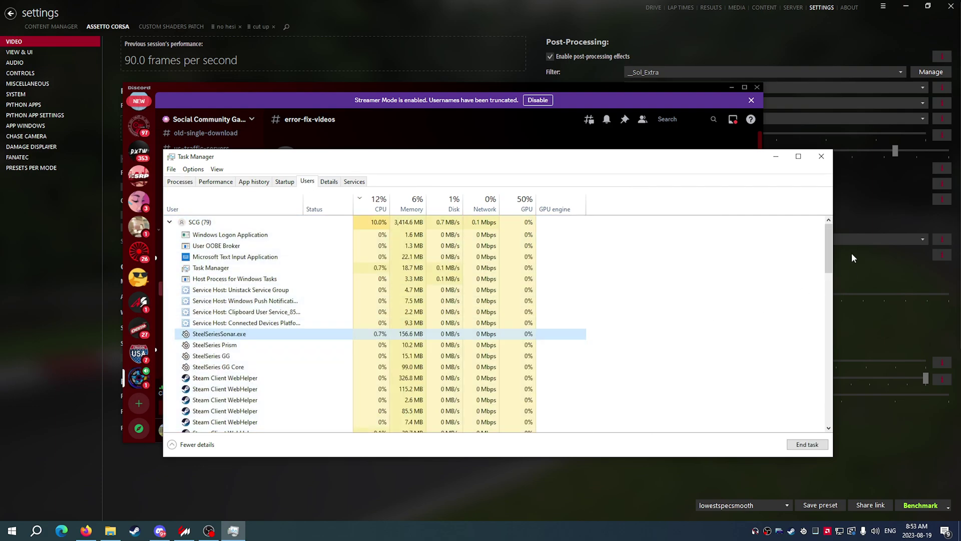
drag(832, 236, 838, 326)
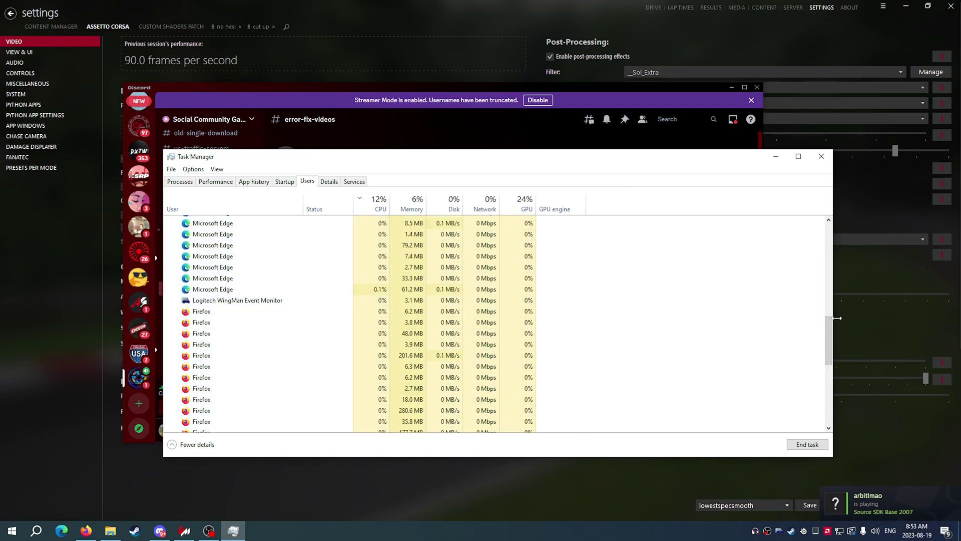
drag(837, 318, 835, 362)
click(332, 181)
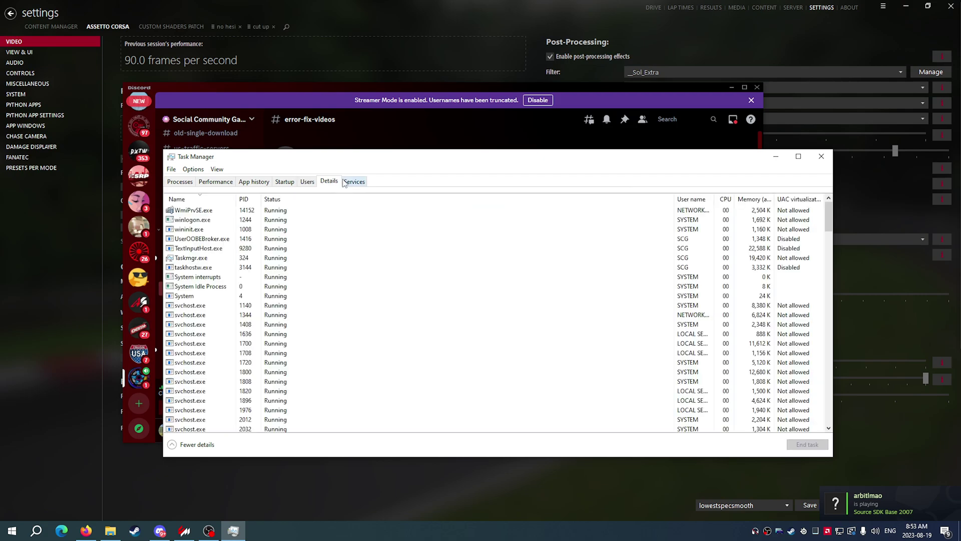
click(350, 181)
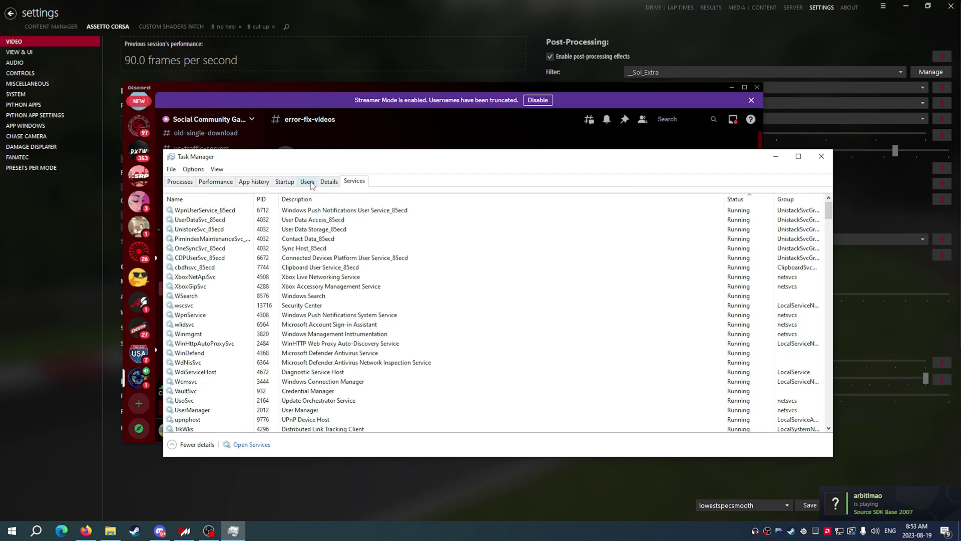
Step: Examine the startup programs in Task Manager, then close it and minimize Discord to return to the game settings
click(284, 181)
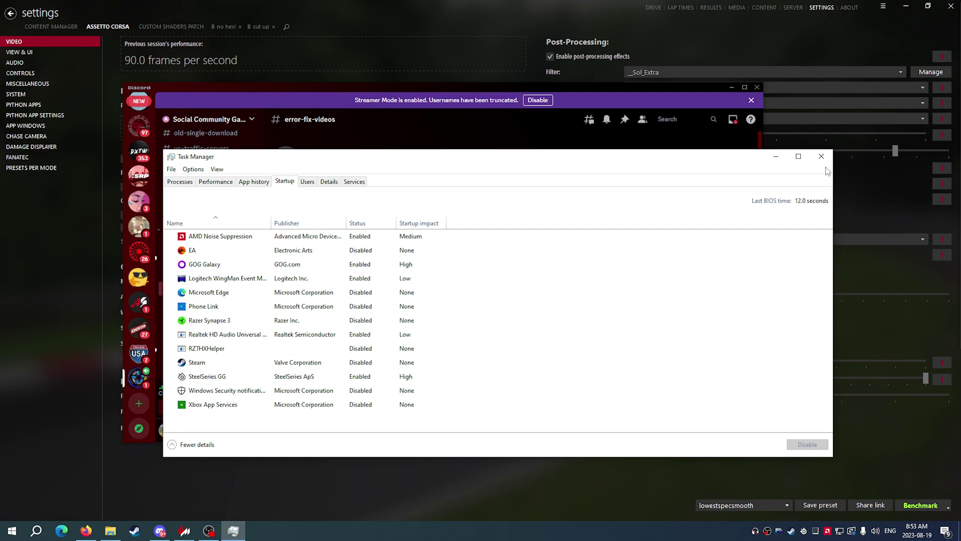
click(822, 156)
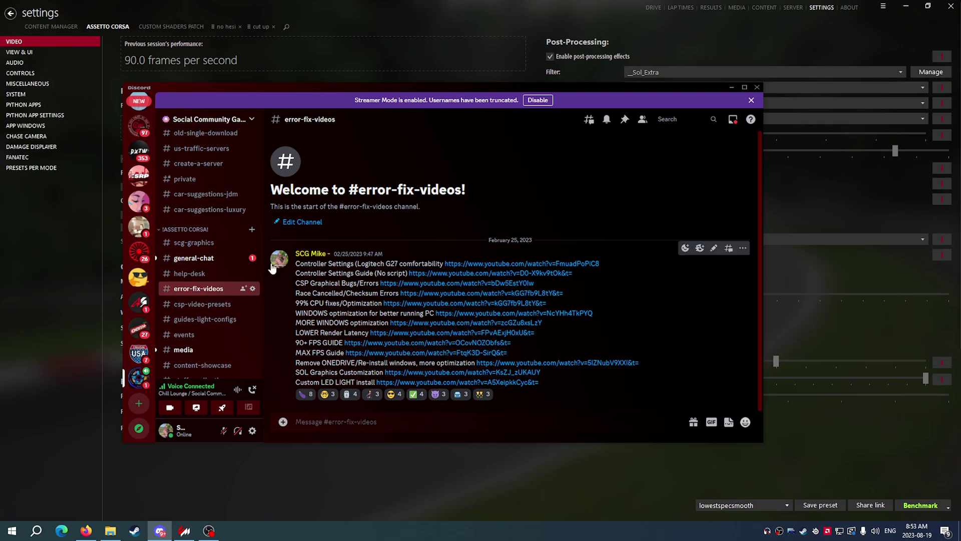
click(732, 87)
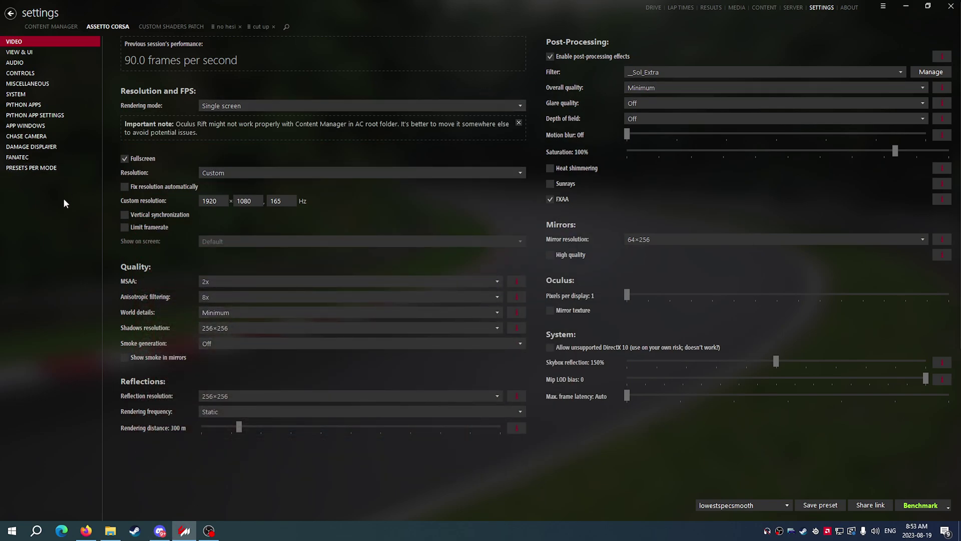
Step: Look back and forth between the Custom Shaders Patch Weather FX page and the Assetto Corsa video settings
click(161, 28)
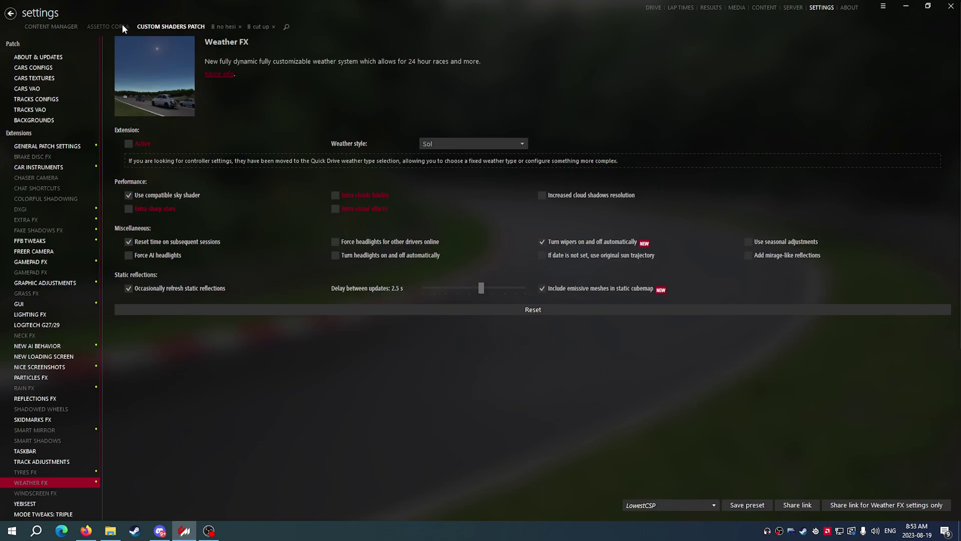
click(122, 27)
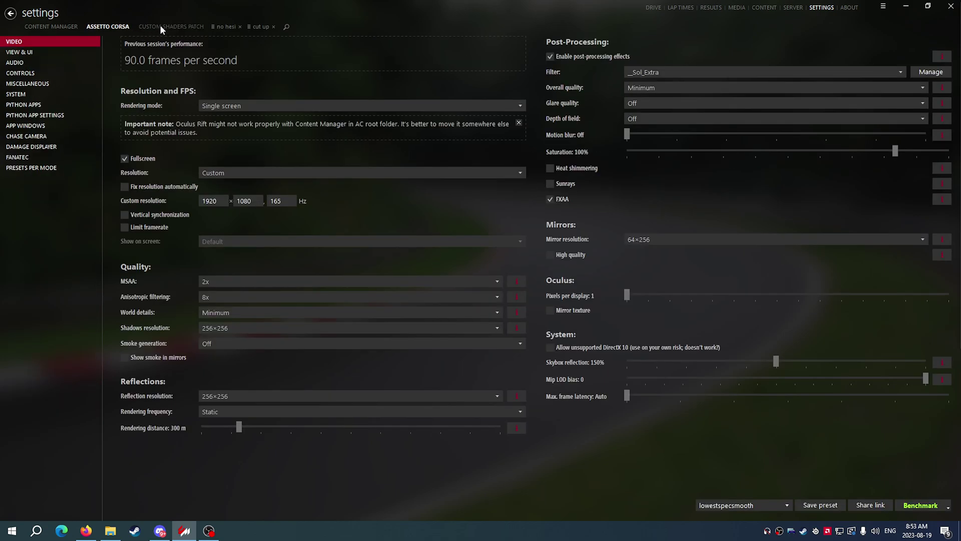
click(161, 25)
click(123, 26)
click(154, 27)
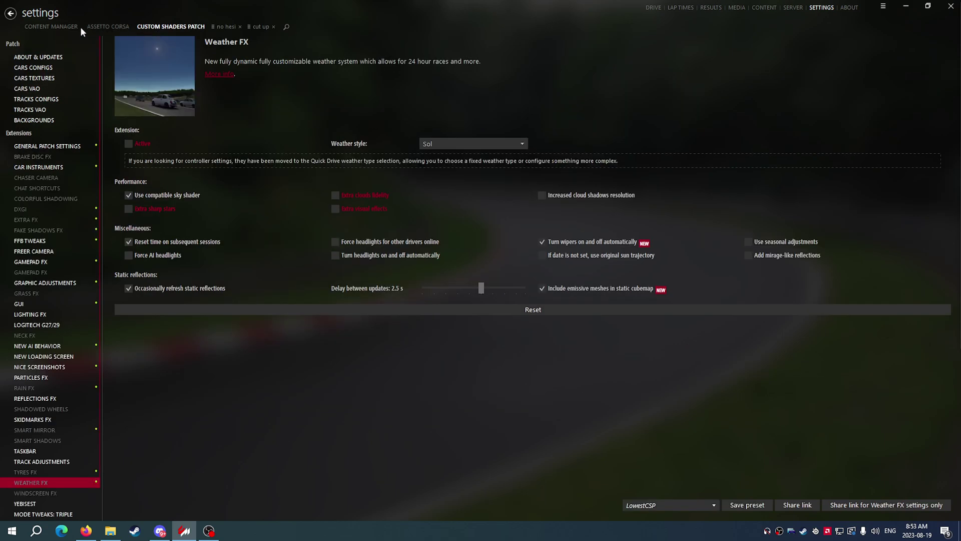
click(108, 26)
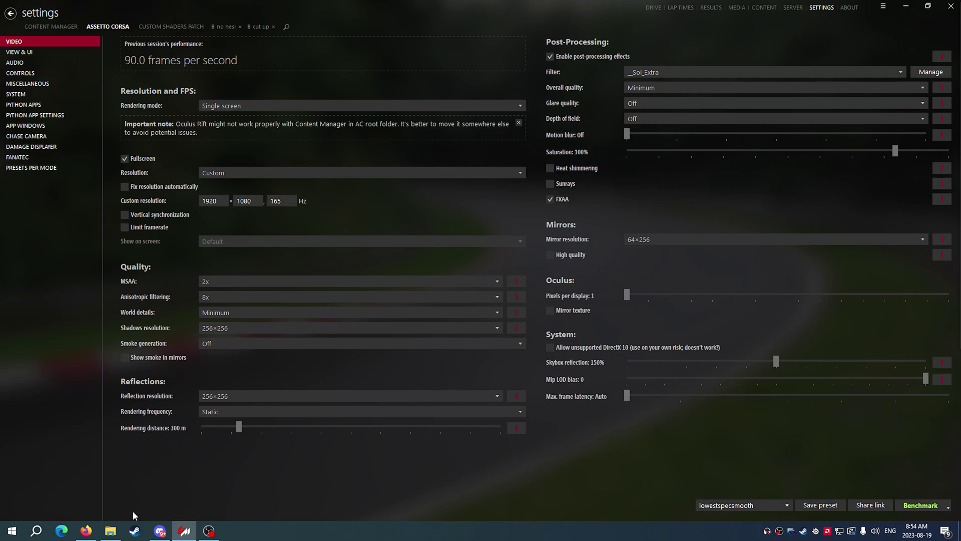
Step: Switch to Discord and review the list of guide video links in the error-fix-videos channel
click(159, 530)
drag(545, 384, 420, 250)
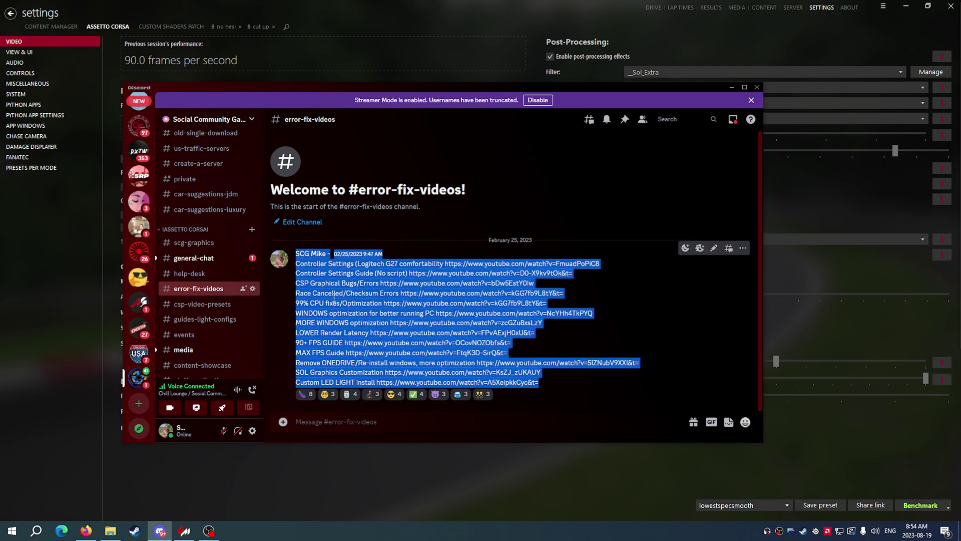
click(302, 273)
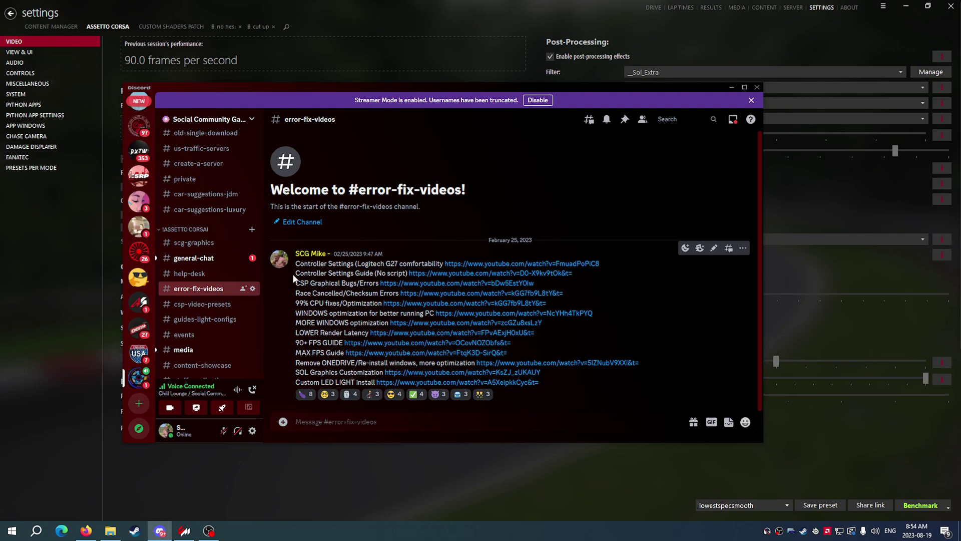
drag(295, 273, 582, 349)
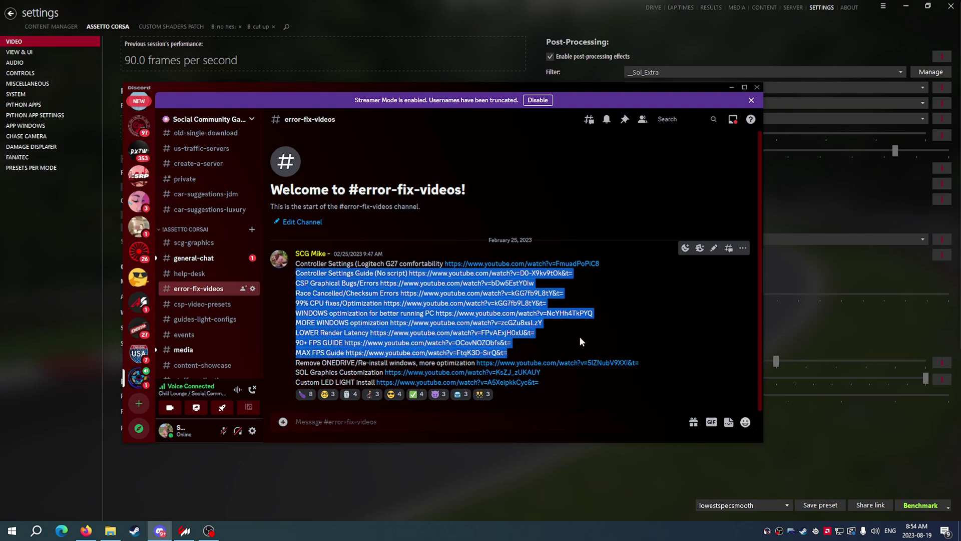
click(565, 342)
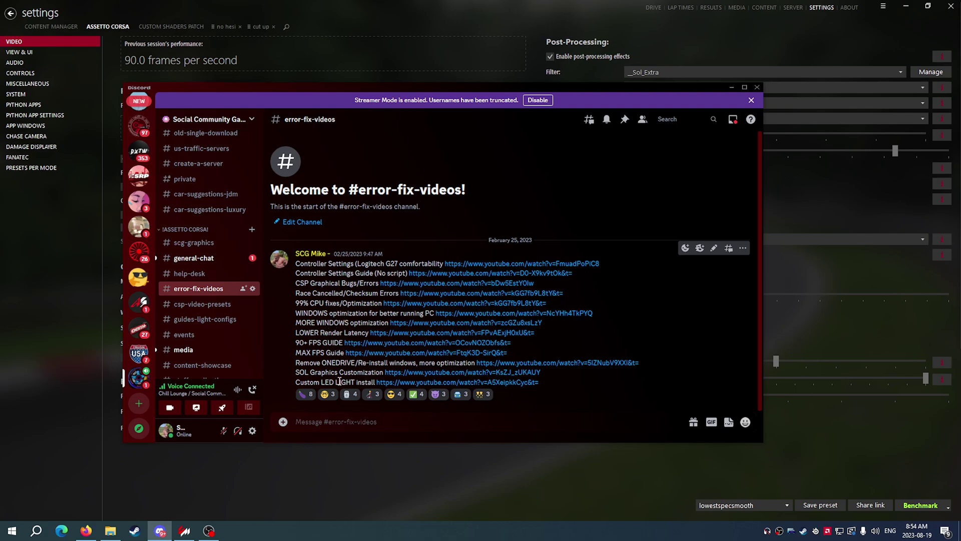
drag(579, 384, 283, 273)
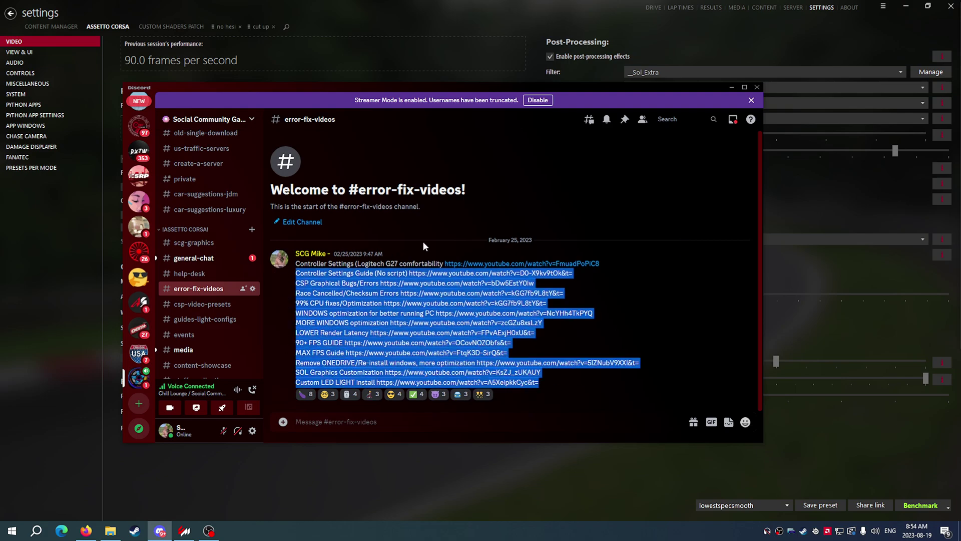
Step: Open the rules channel in the server's Read Me section and read the community and Assetto Corsa rules
scroll(190, 287, up, 5)
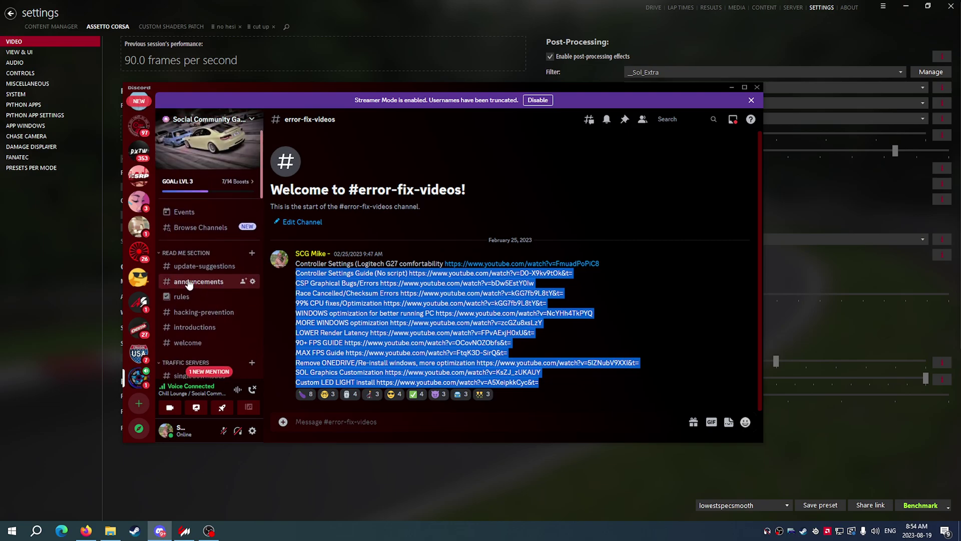
scroll(201, 303, down, 1)
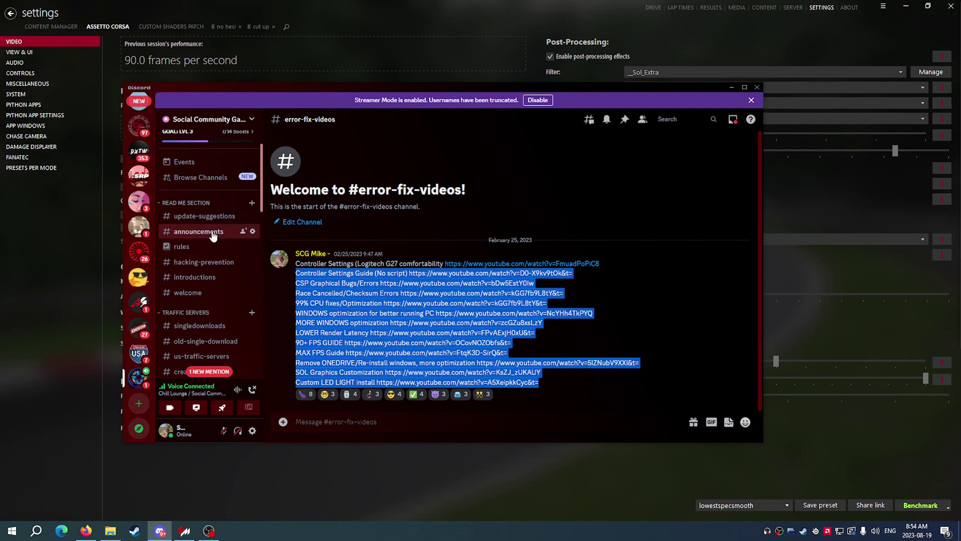
click(208, 247)
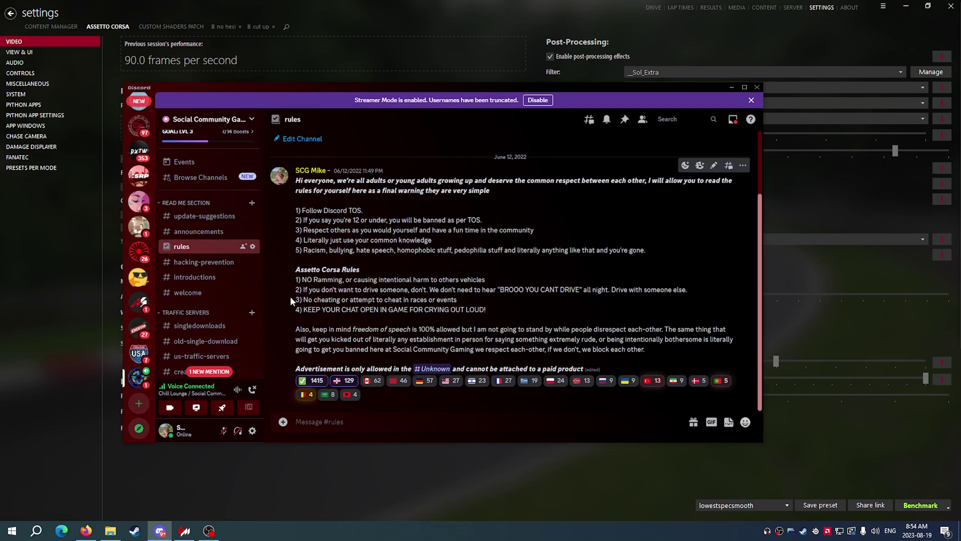
scroll(205, 300, down, 3)
scroll(203, 317, up, 3)
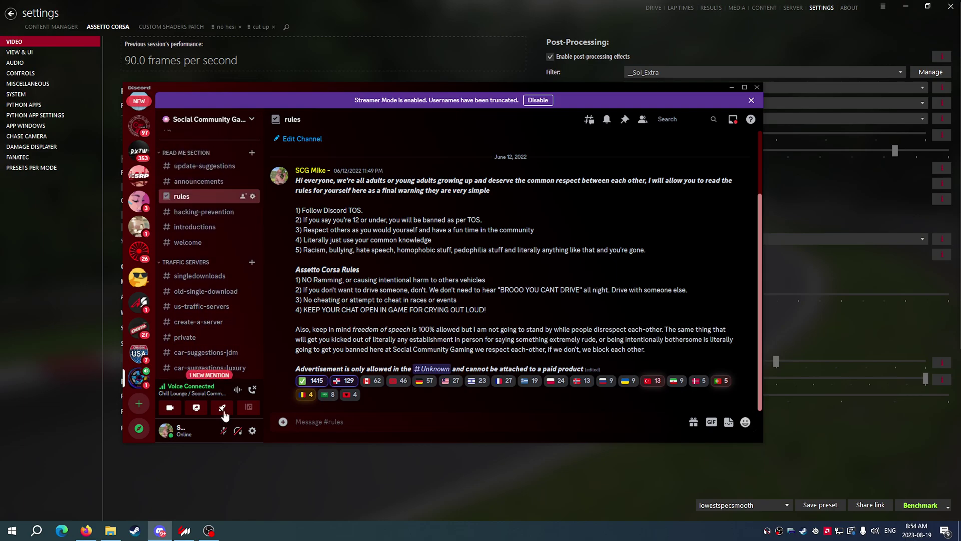
Step: Browse the server's channel list and open us-traffic-servers to view the SCGS server join links
scroll(215, 320, down, 3)
scroll(223, 346, down, 1)
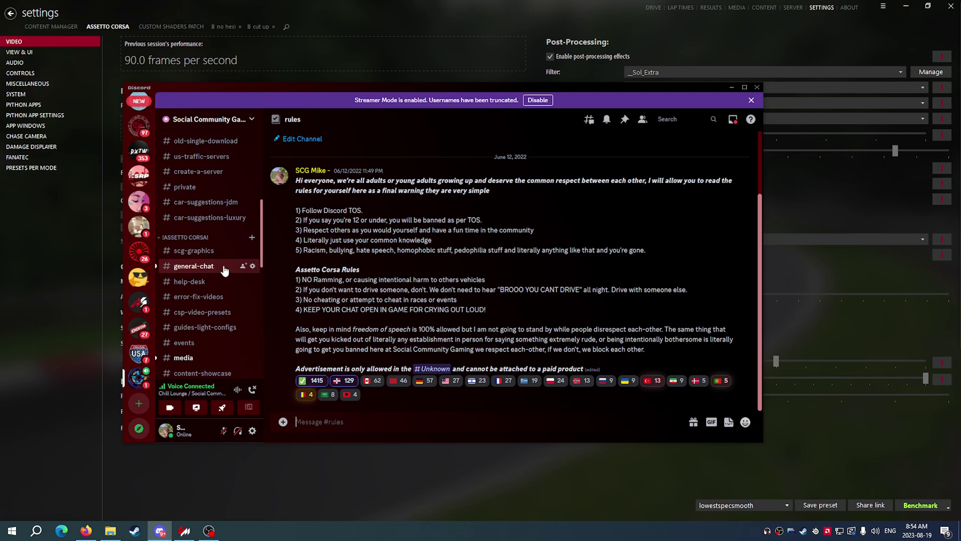
scroll(218, 339, up, 3)
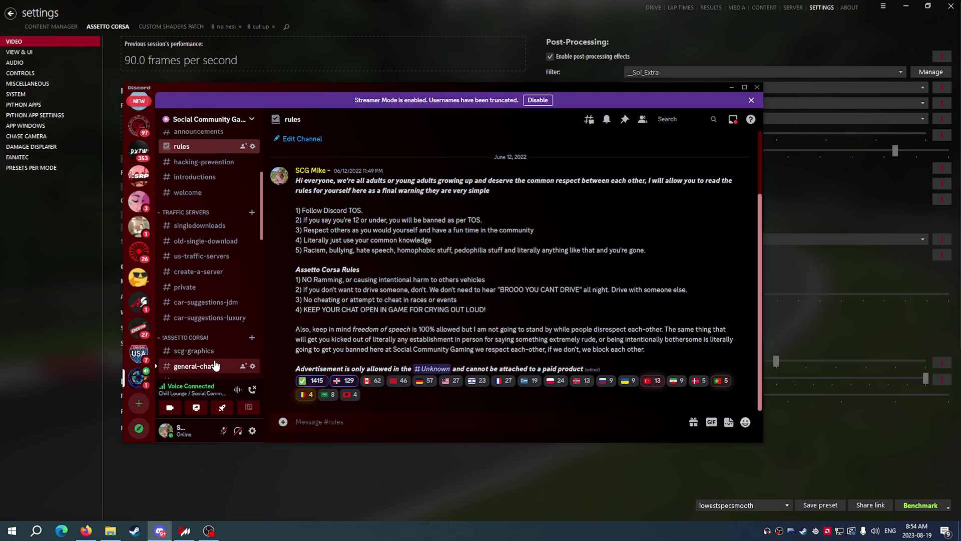
scroll(221, 368, up, 1)
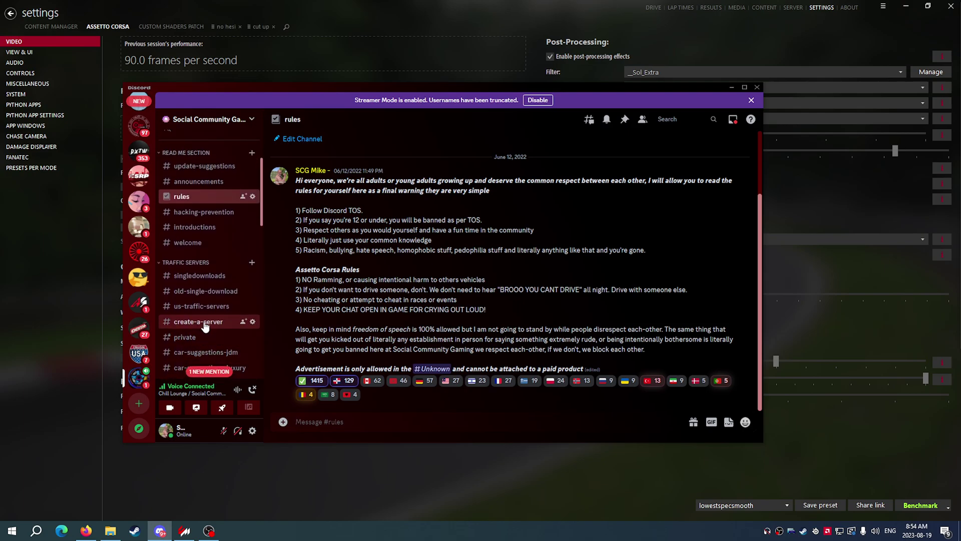
scroll(210, 311, down, 2)
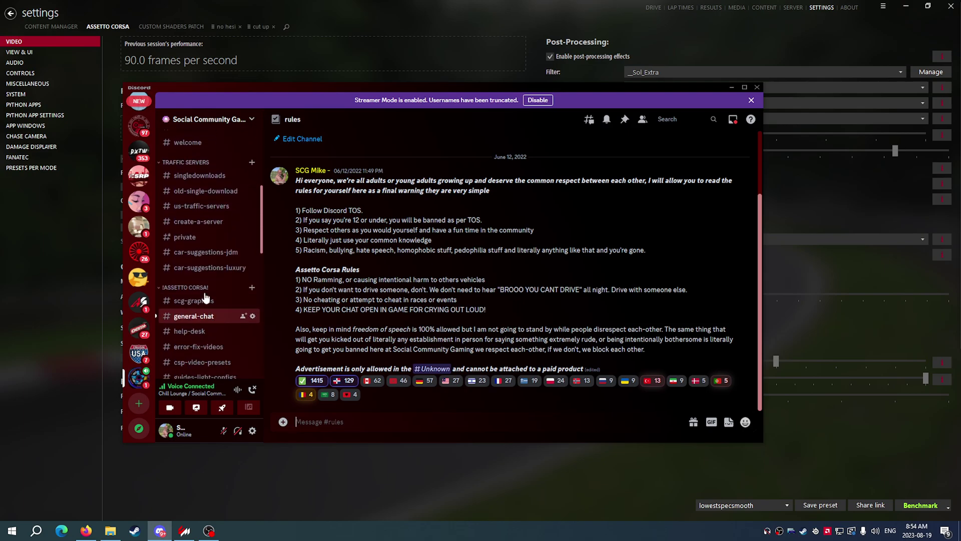
click(198, 206)
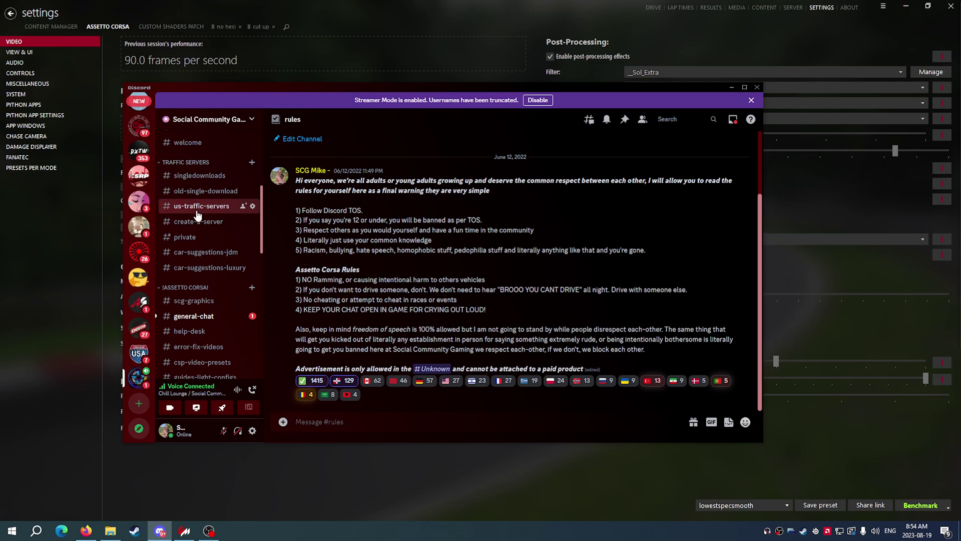
scroll(451, 376, up, 5)
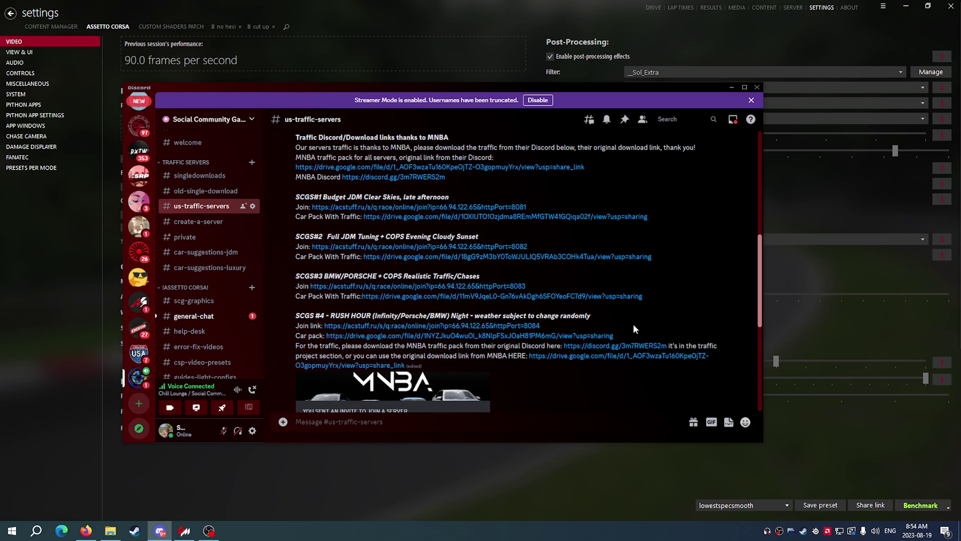
drag(633, 325, 526, 180)
click(537, 178)
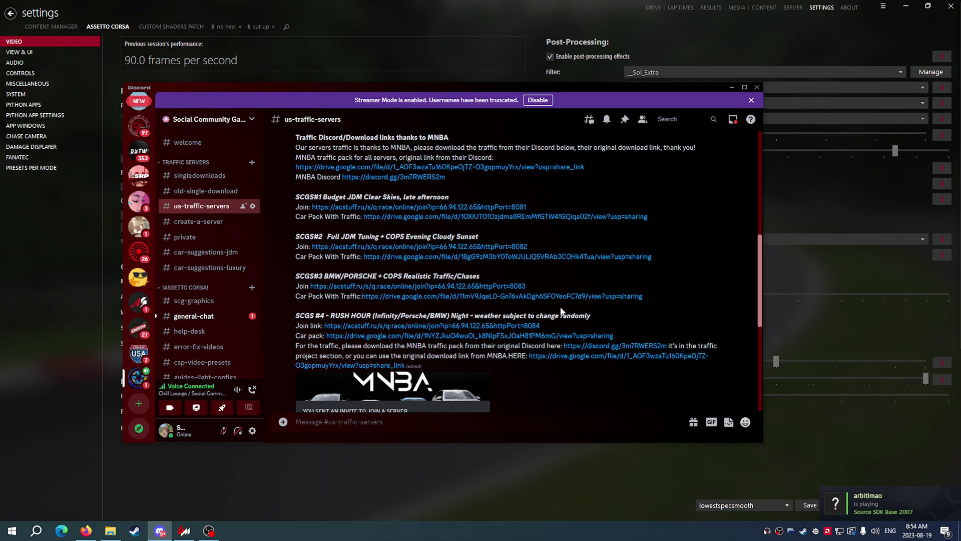
Step: Read through the track, MNBA traffic and car pack download links for the SCGS servers in us-traffic-servers
scroll(591, 200, up, 3)
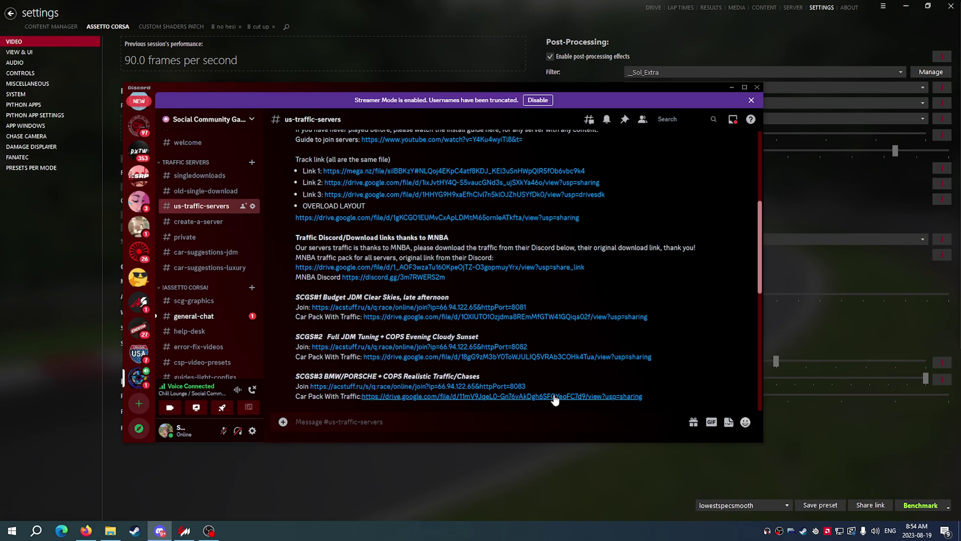
scroll(526, 332, down, 3)
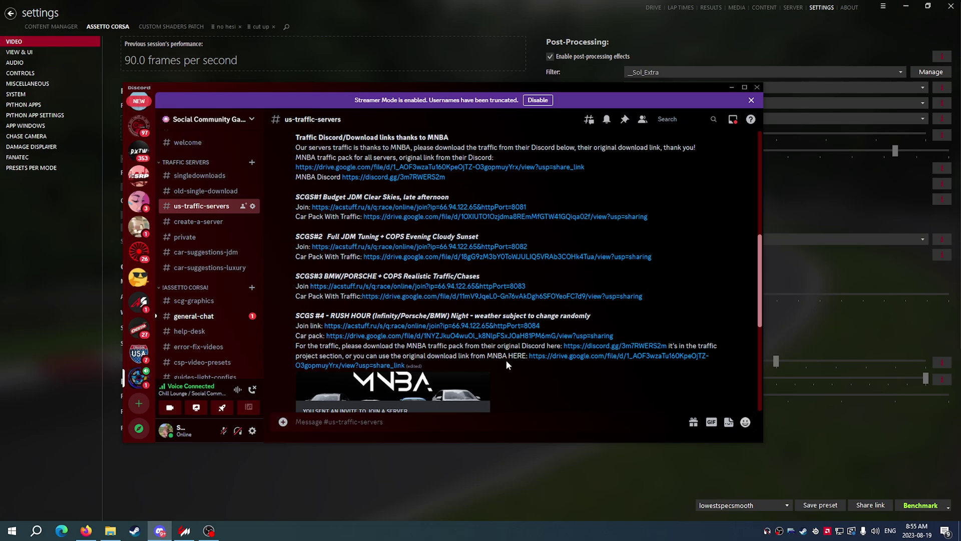
scroll(578, 360, up, 3)
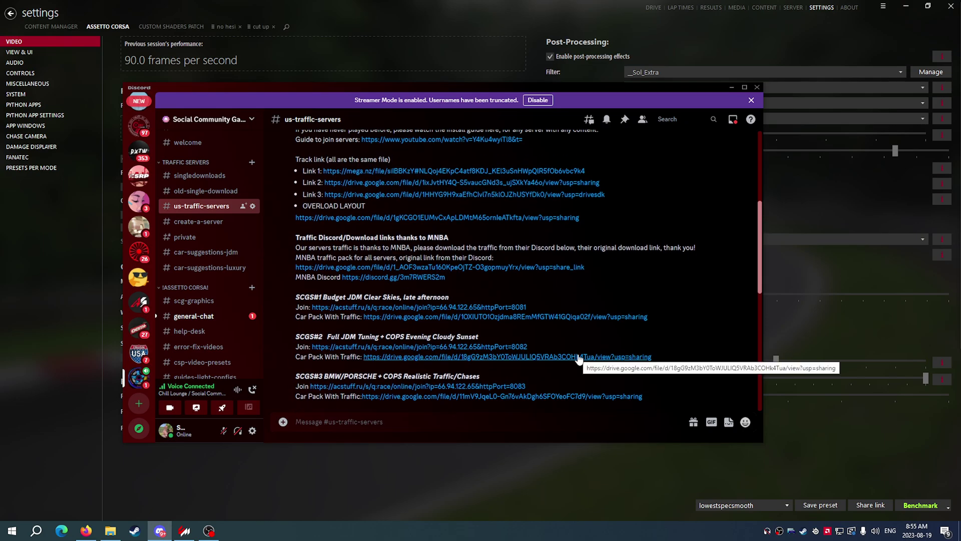
scroll(578, 359, down, 2)
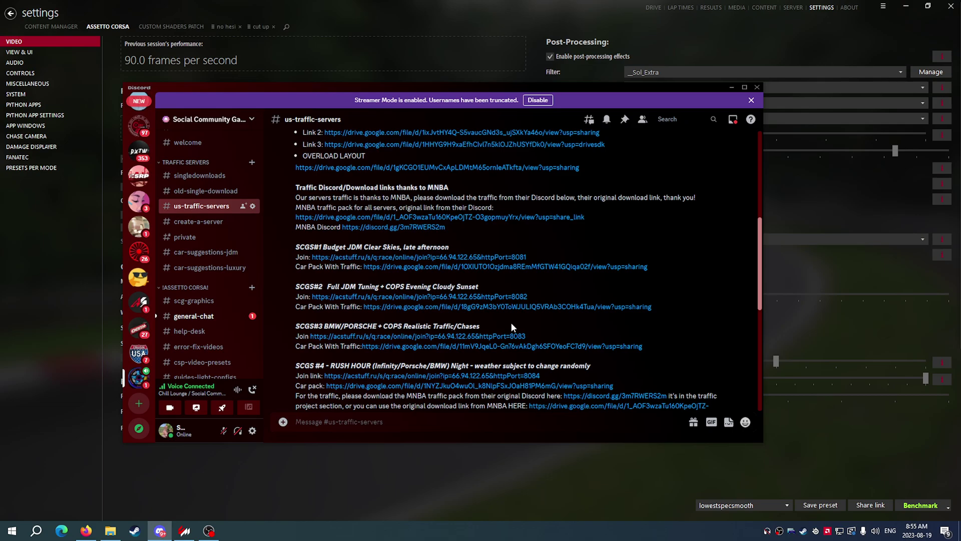
scroll(548, 321, down, 2)
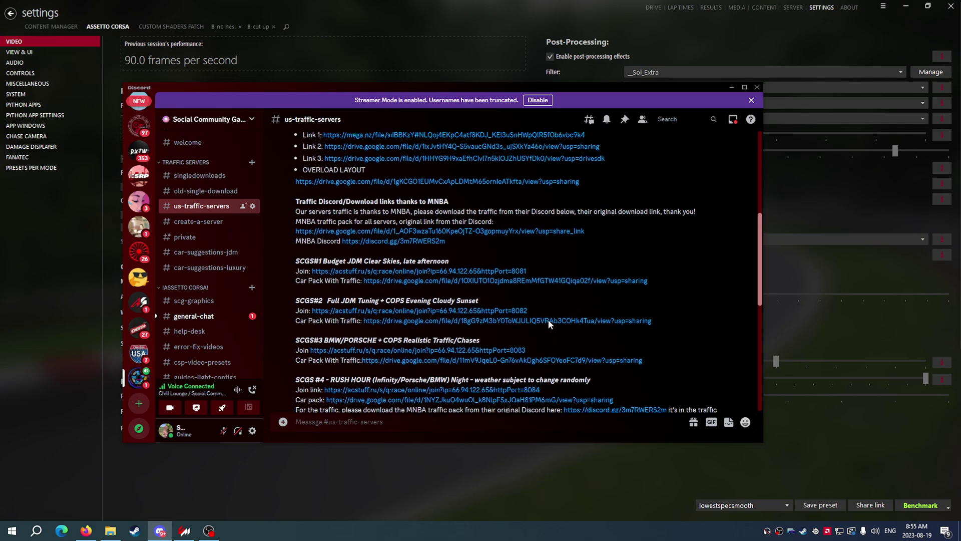
scroll(548, 325, down, 1)
scroll(550, 314, up, 3)
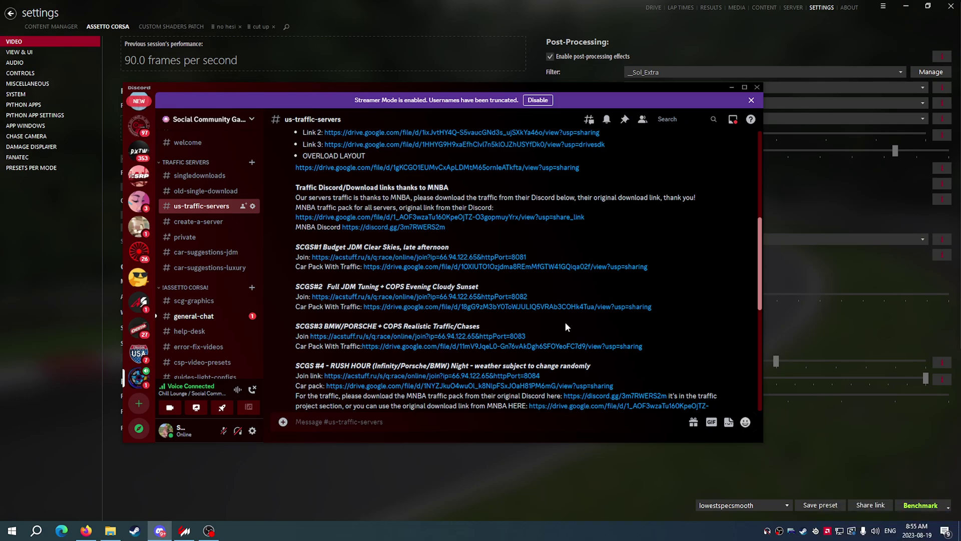
scroll(207, 311, down, 1)
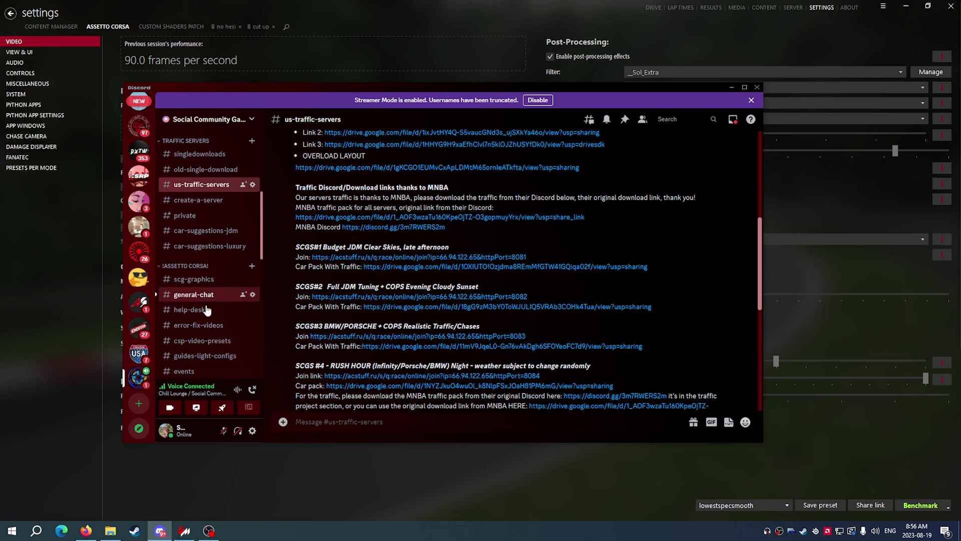
Step: Minimize Discord and review the Assetto Corsa System settings and the Custom Shaders Patch extension list
click(732, 87)
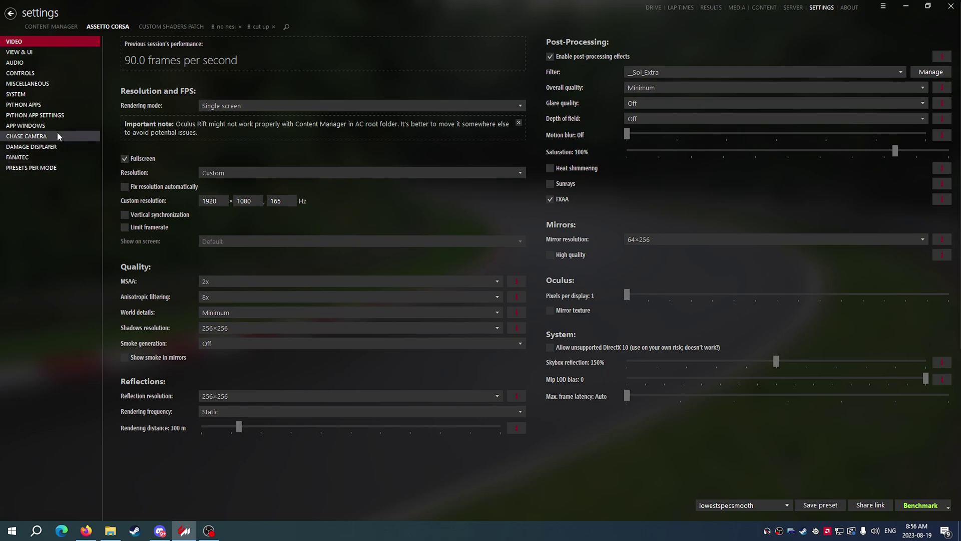
click(41, 93)
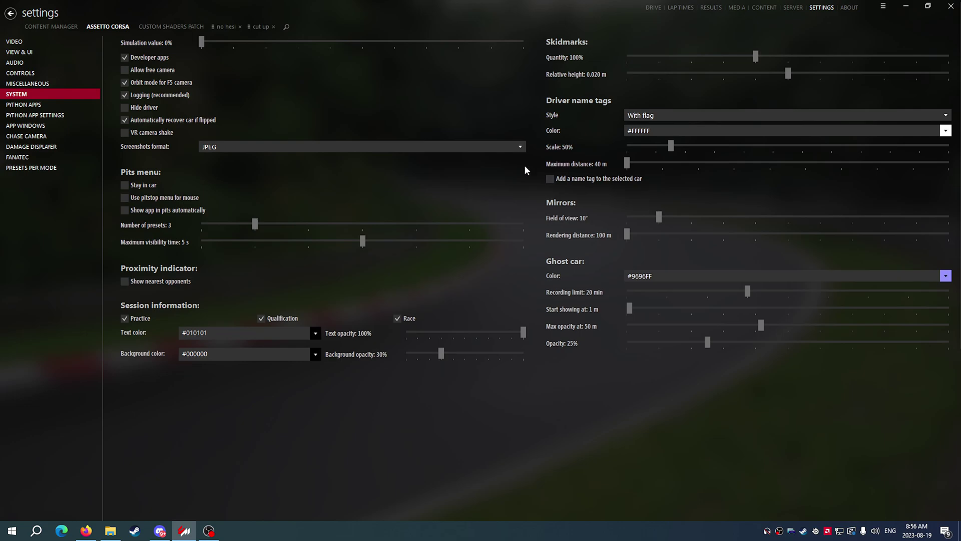
click(163, 26)
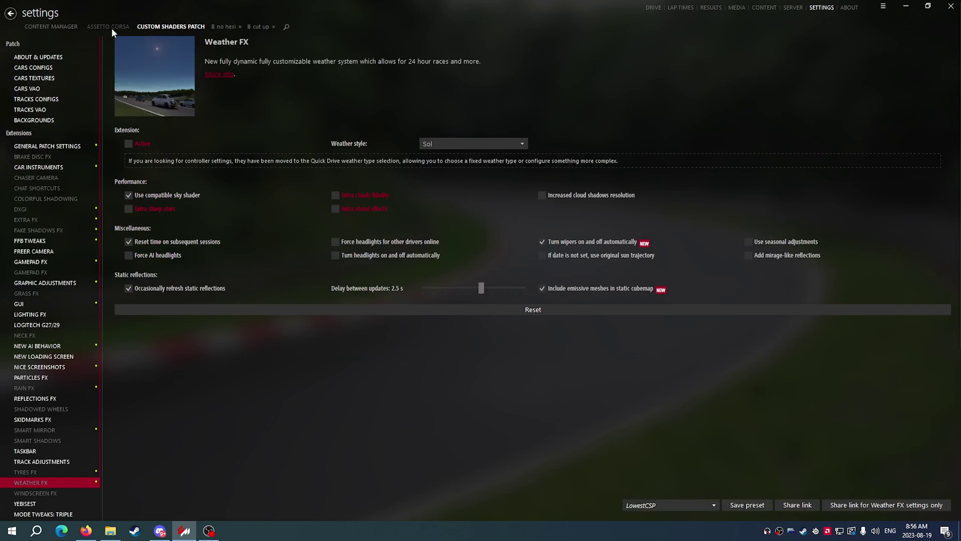
click(105, 27)
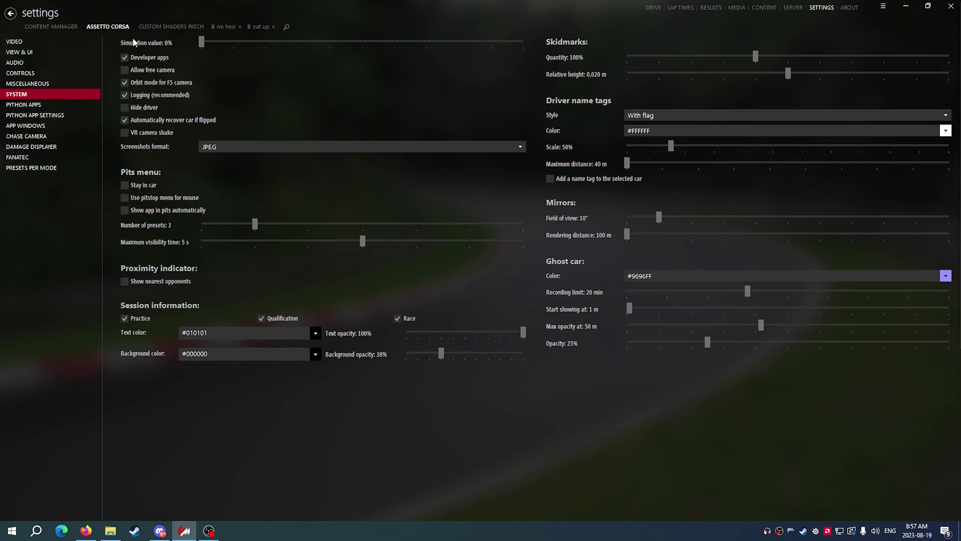
click(154, 27)
scroll(58, 300, down, 2)
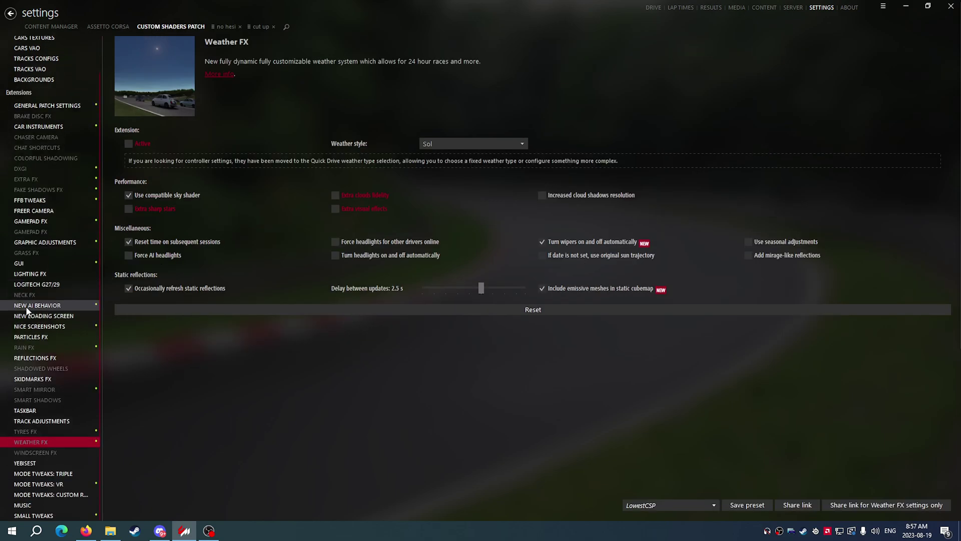
Step: Review the DXGI, Colorful Shadowing, Chaser Camera, Brake Disc FX and Extra FX pages in the Custom Shaders Patch extensions
scroll(70, 307, up, 2)
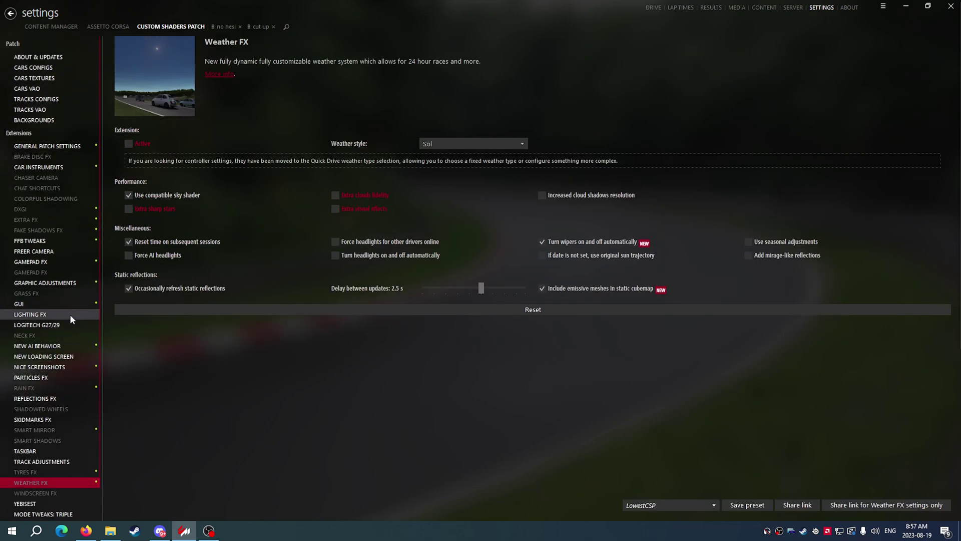
click(60, 209)
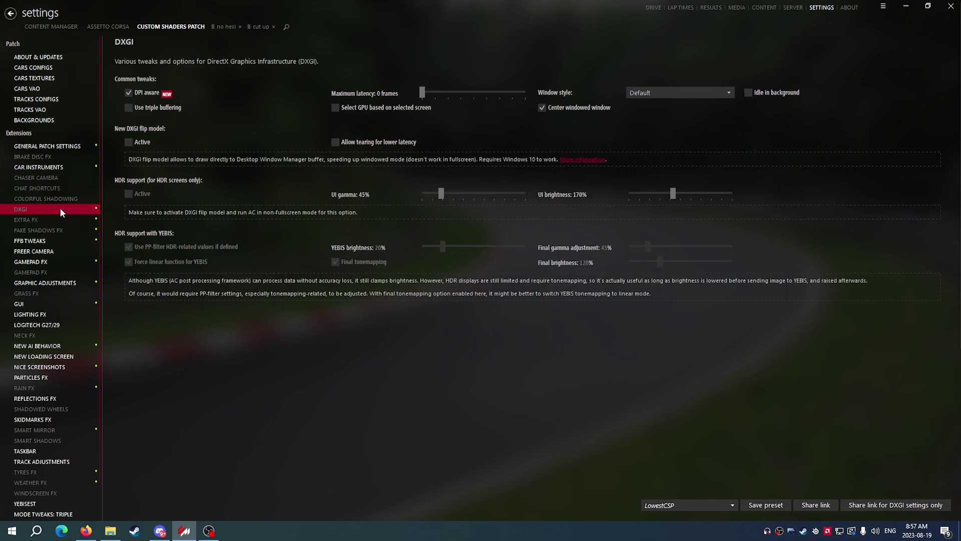
click(61, 199)
click(56, 178)
click(55, 157)
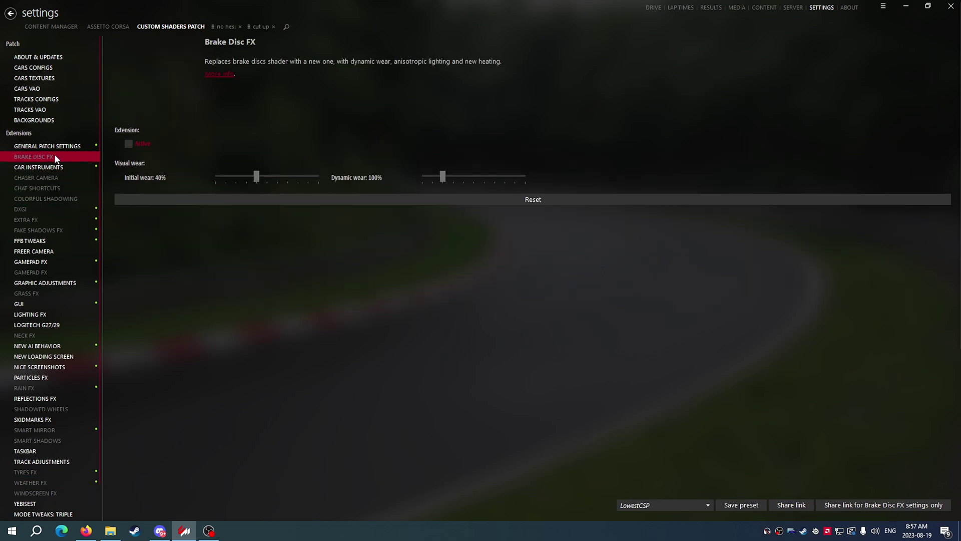
click(62, 207)
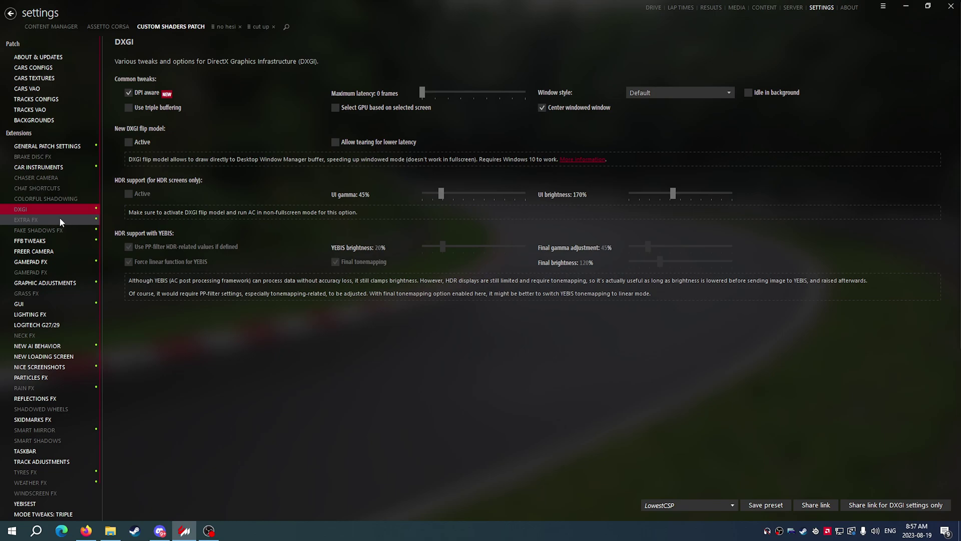
click(59, 219)
click(58, 198)
click(57, 209)
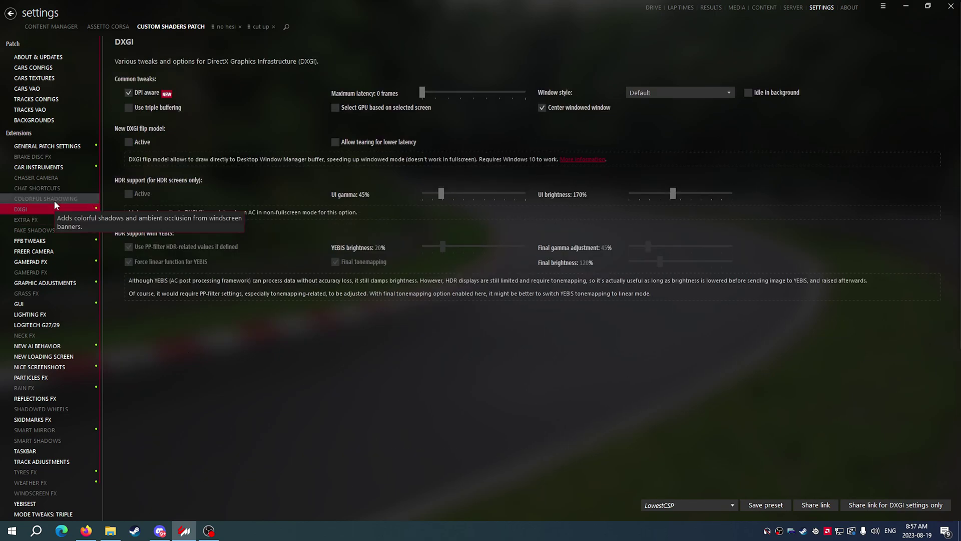
scroll(79, 272, down, 1)
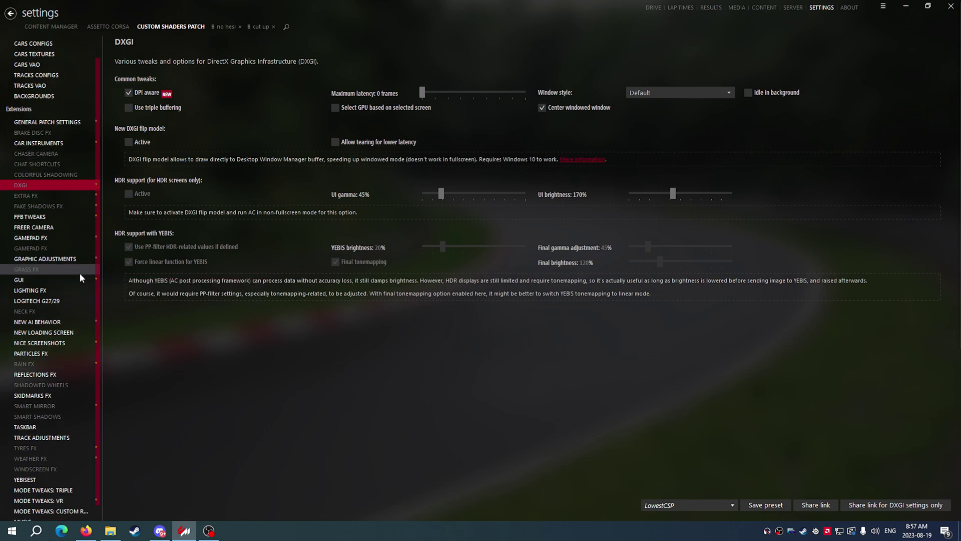
scroll(38, 396, up, 1)
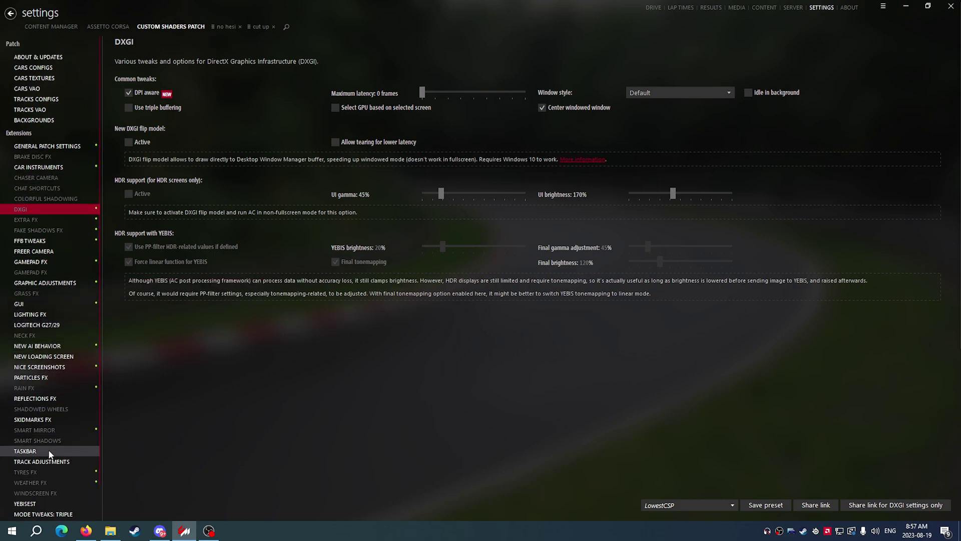
Step: Examine the Rain FX, Grass FX, Neck FX, FFB Tweaks, Extra FX, Colorful Shadowing and Chat Shortcuts extension pages
click(48, 386)
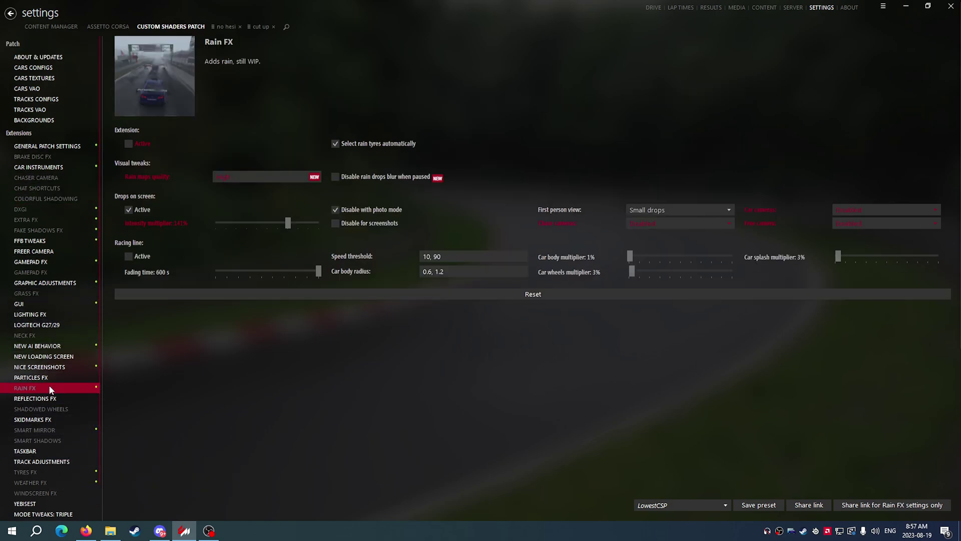
click(47, 294)
click(45, 339)
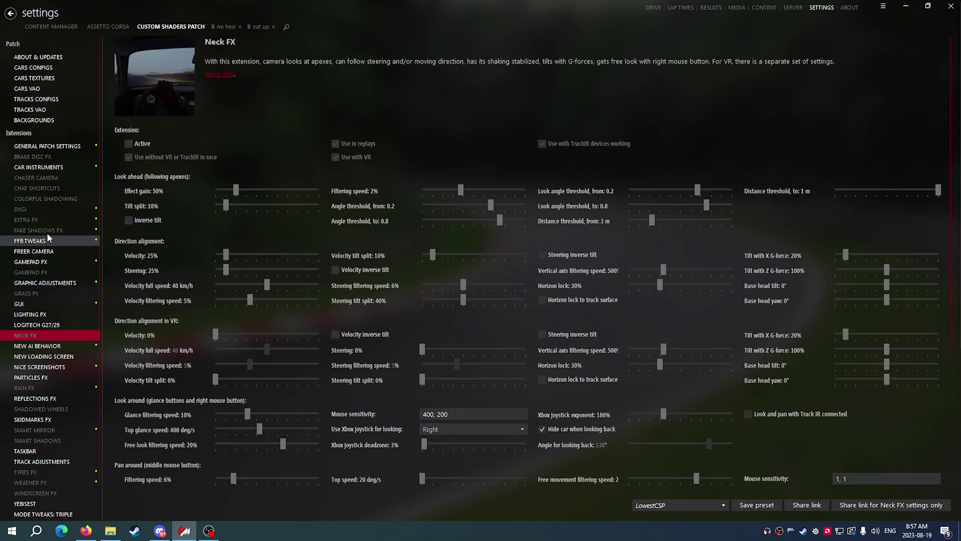
click(47, 237)
click(44, 219)
click(50, 199)
click(51, 188)
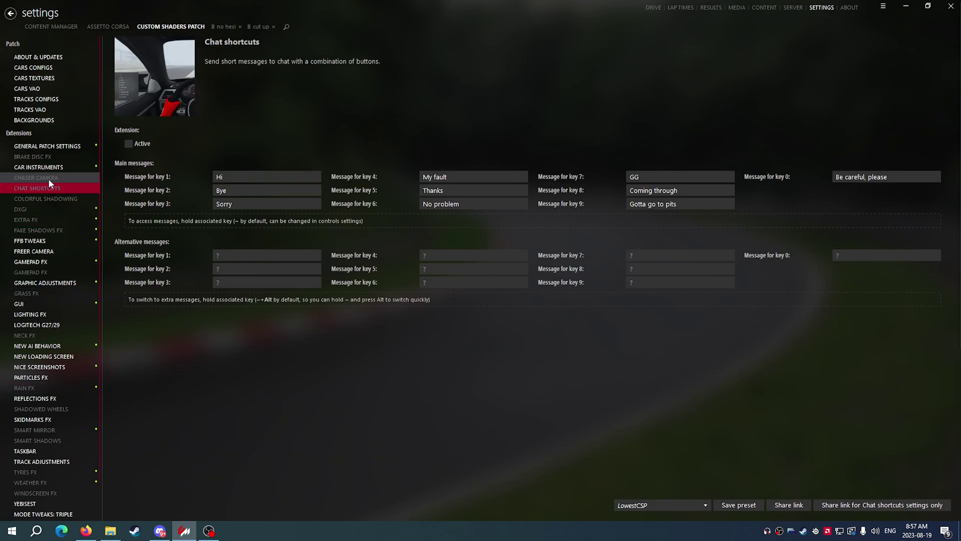
Step: Recheck the extension pages from Brake Disc FX to Extra FX, including Chaser Camera, Chat Shortcuts, Colorful Shadowing and DXGI
click(49, 178)
click(49, 157)
click(50, 198)
click(53, 215)
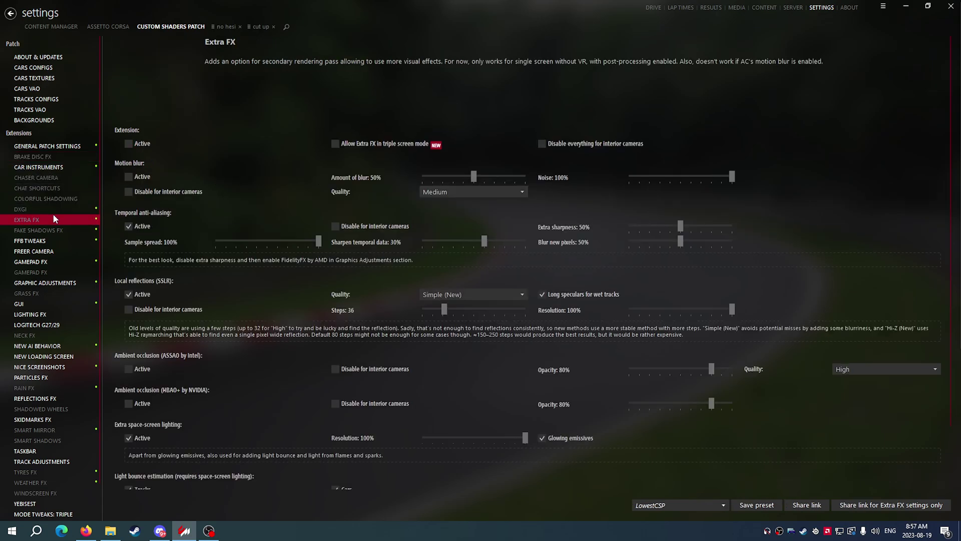
click(51, 207)
click(52, 198)
click(52, 189)
click(49, 158)
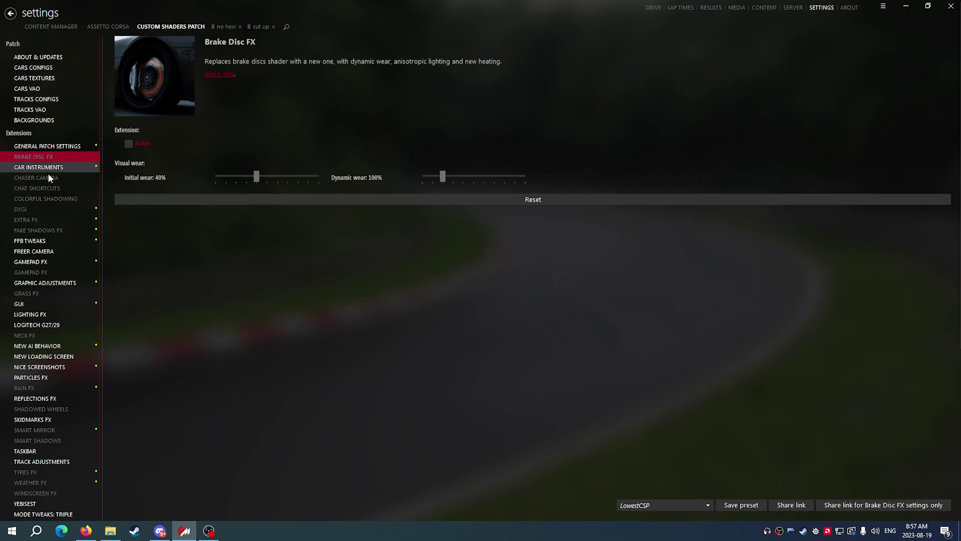
Step: Look over the Extra FX, Fake Shadows FX, New AI Behavior, Graphic Adjustments and Grass FX extension settings
click(54, 219)
click(52, 230)
click(48, 345)
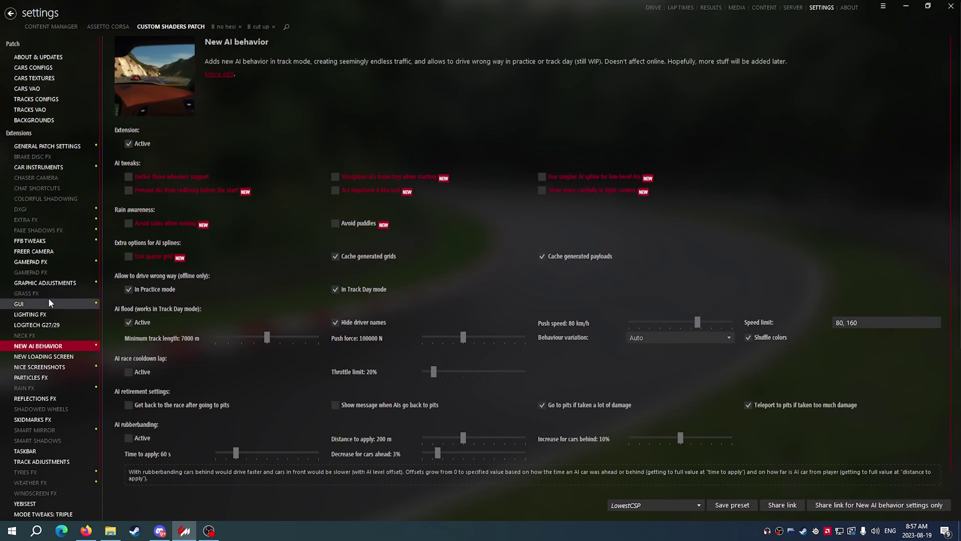
click(48, 283)
click(44, 293)
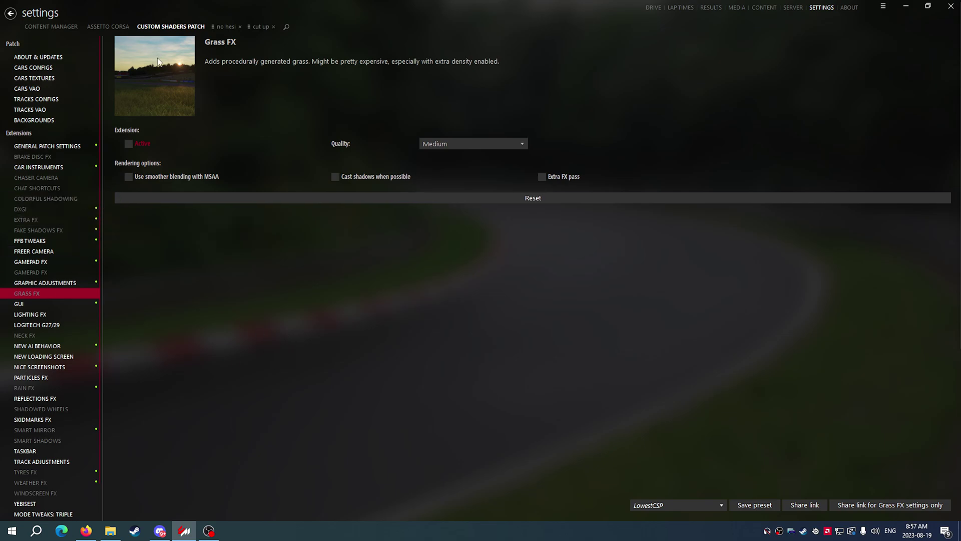
Step: Return to the Assetto Corsa System settings and review the driver name tag, mirror and ghost car options
click(106, 26)
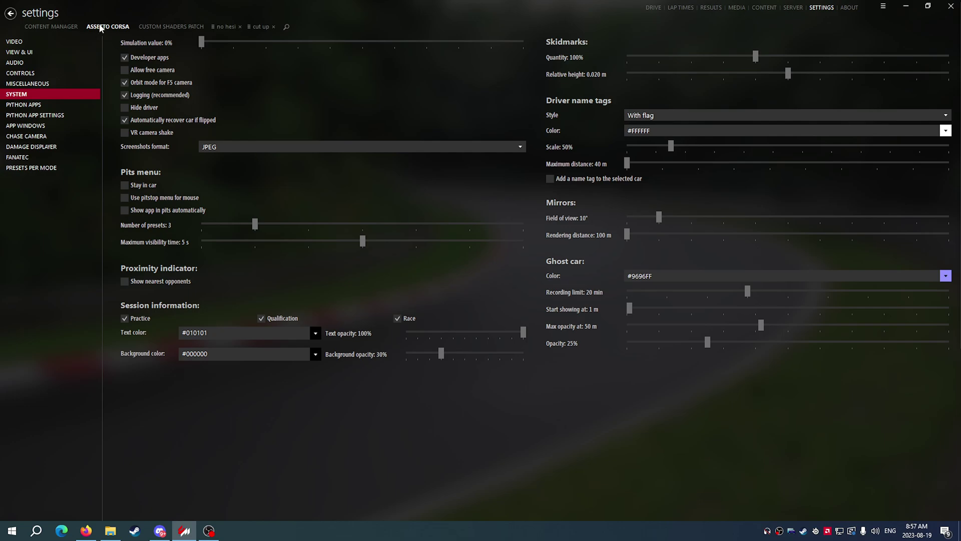
scroll(97, 22, up, 1)
scroll(107, 28, down, 2)
scroll(118, 32, up, 1)
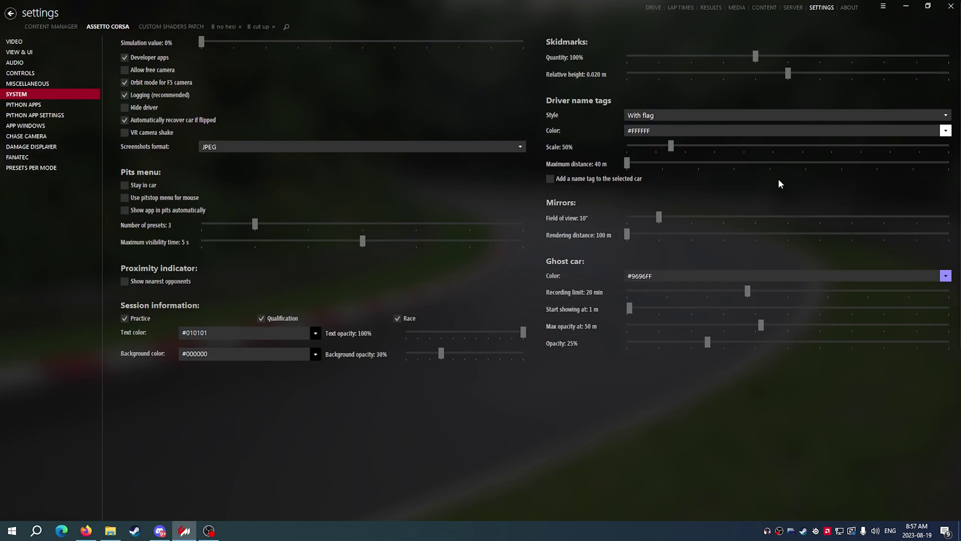